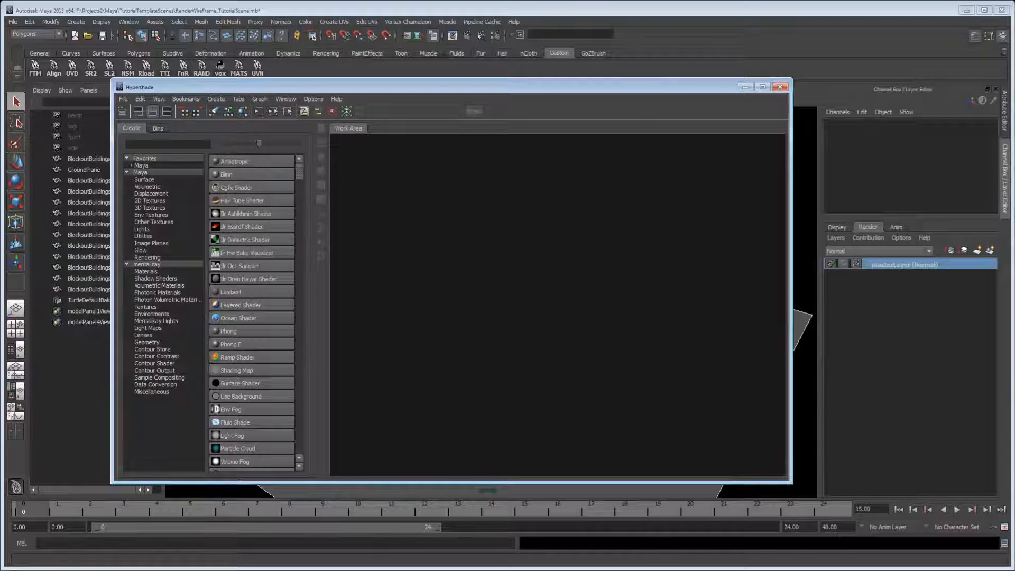
Create a Surface Shader in the Hypershade, open its attributes, and graph its input and output connections.
{"action": "left_click", "coordinate": [251, 383]}
{"action": "left_click_drag", "start_coordinate": [368, 218], "coordinate": [467, 286]}
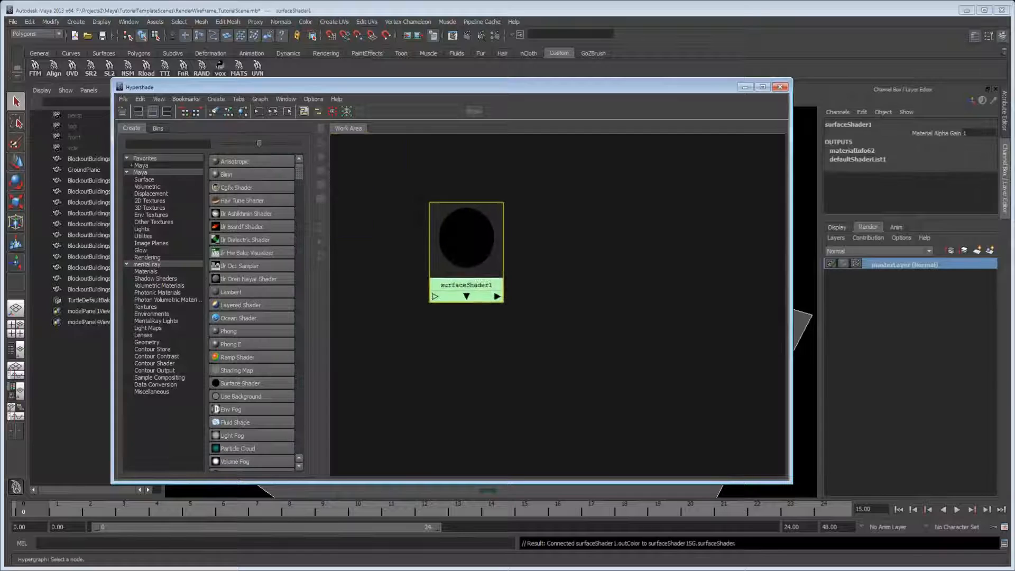
{"action": "double_click", "coordinate": [466, 285]}
{"action": "left_click_drag", "start_coordinate": [467, 87], "coordinate": [420, 87]}
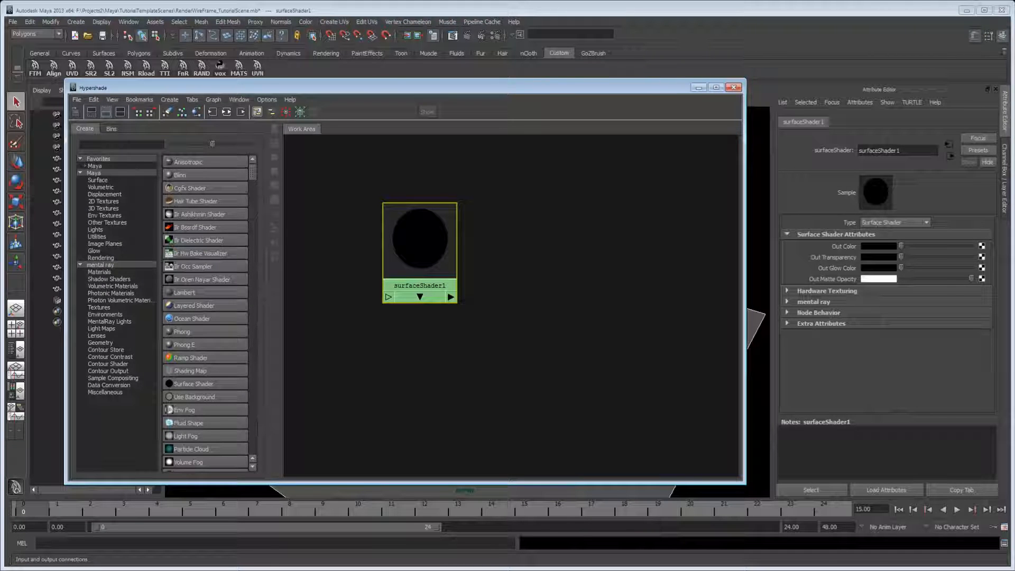
{"action": "left_click", "coordinate": [257, 112]}
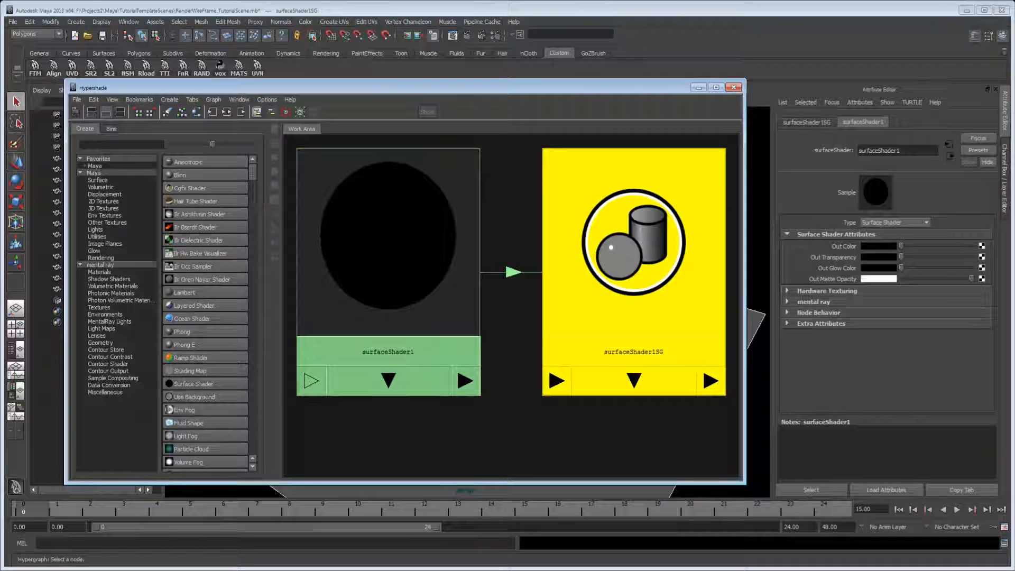
Enable contour rendering in the mental ray settings of the shader's shading group, with a contour width of 0.5.
{"action": "left_click", "coordinate": [807, 122]}
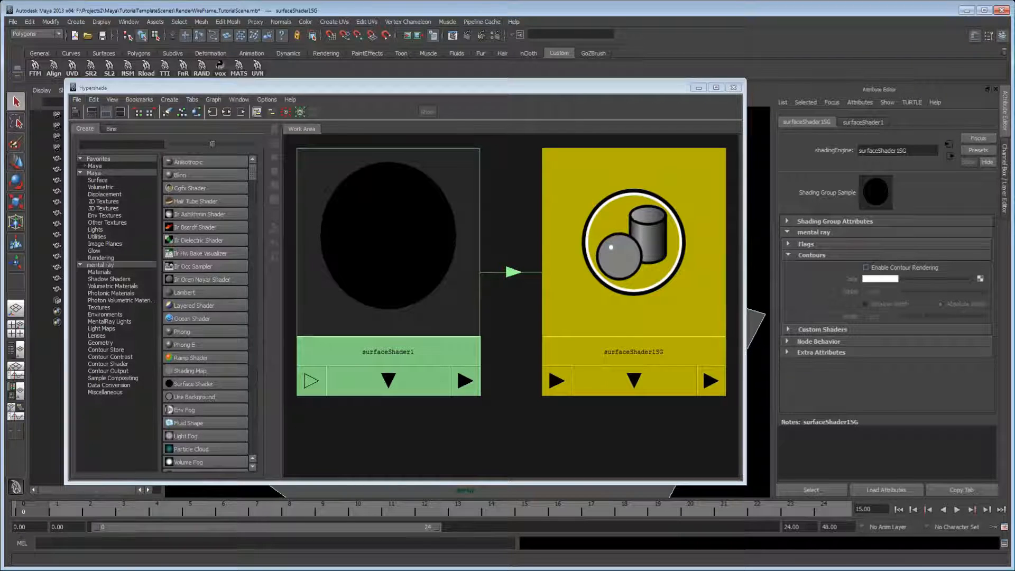
{"action": "left_click", "coordinate": [866, 268]}
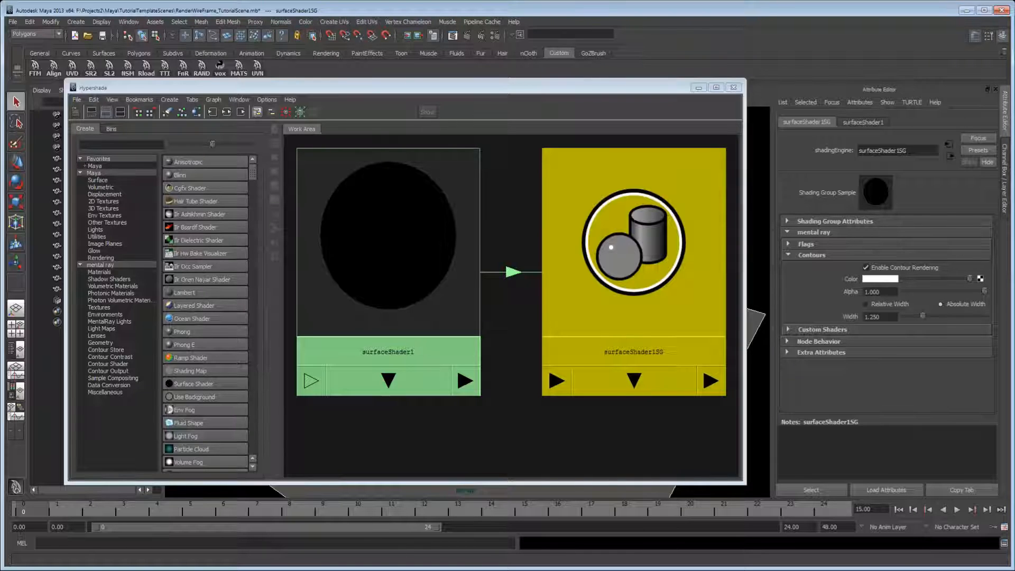
{"action": "double_click", "coordinate": [878, 316]}
{"action": "type", "text": "0.5"}
{"action": "key", "text": "Return"}
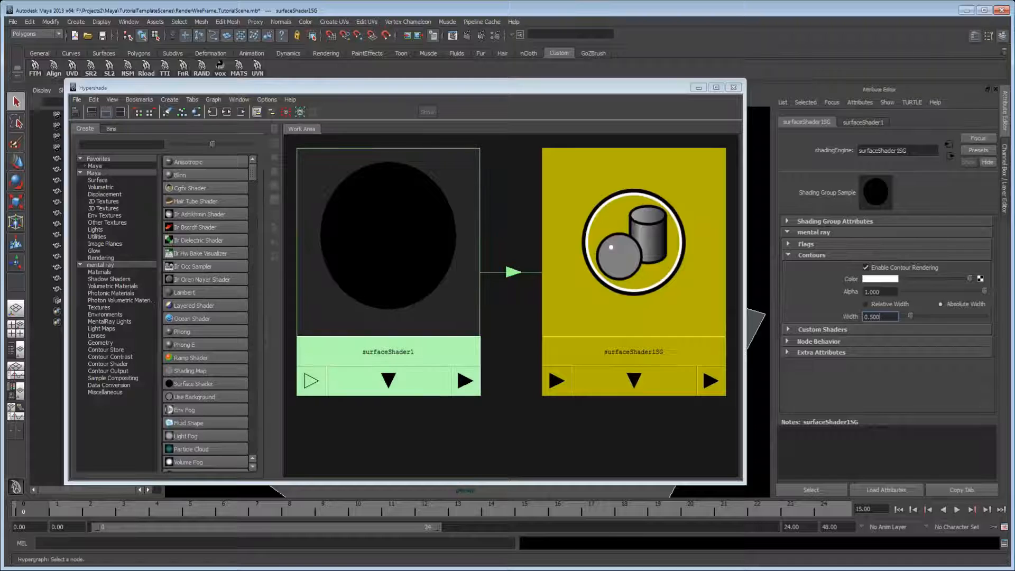
Rename the surface shader to Wireframe_Shader and minimize the Hypershade.
{"action": "left_click", "coordinate": [389, 238]}
{"action": "double_click", "coordinate": [876, 150]}
{"action": "type", "text": "Wireframe_Shader"}
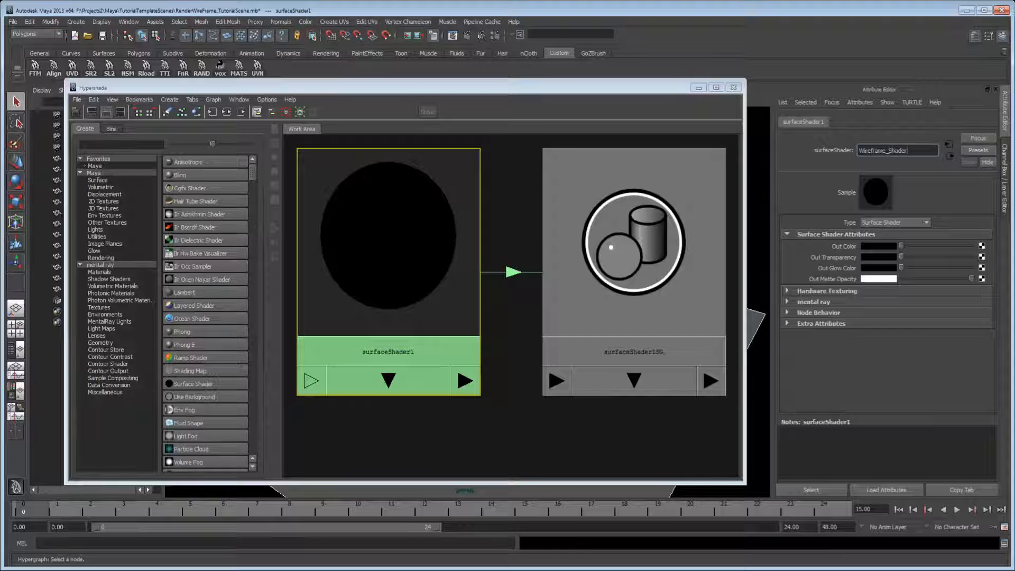
{"action": "key", "text": "Return"}
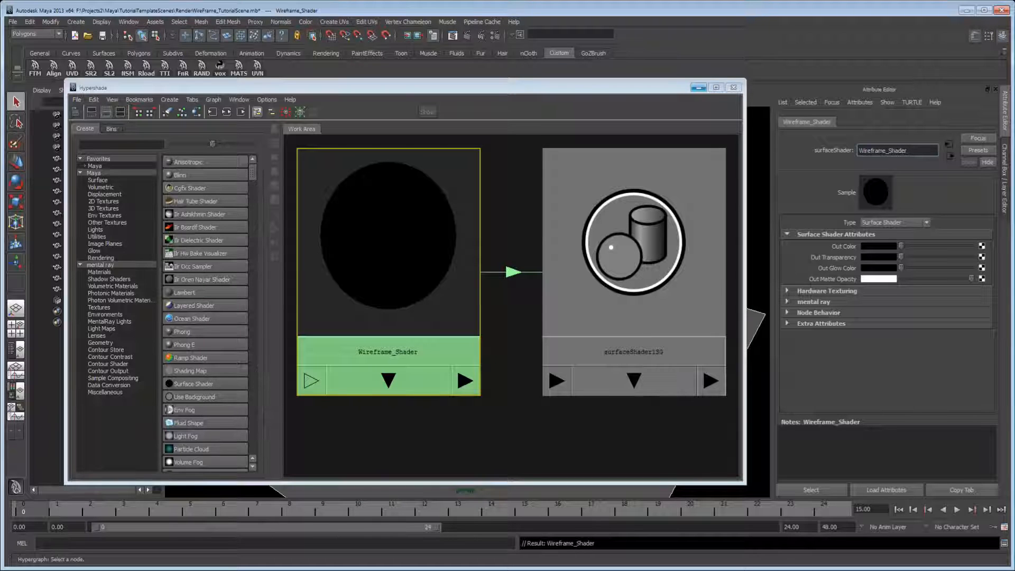
{"action": "left_click", "coordinate": [699, 88]}
Select all the buildings and the ground plane and create a new render layer containing them.
{"action": "left_click_drag", "start_coordinate": [460, 317], "coordinate": [488, 323], "text": "alt"}
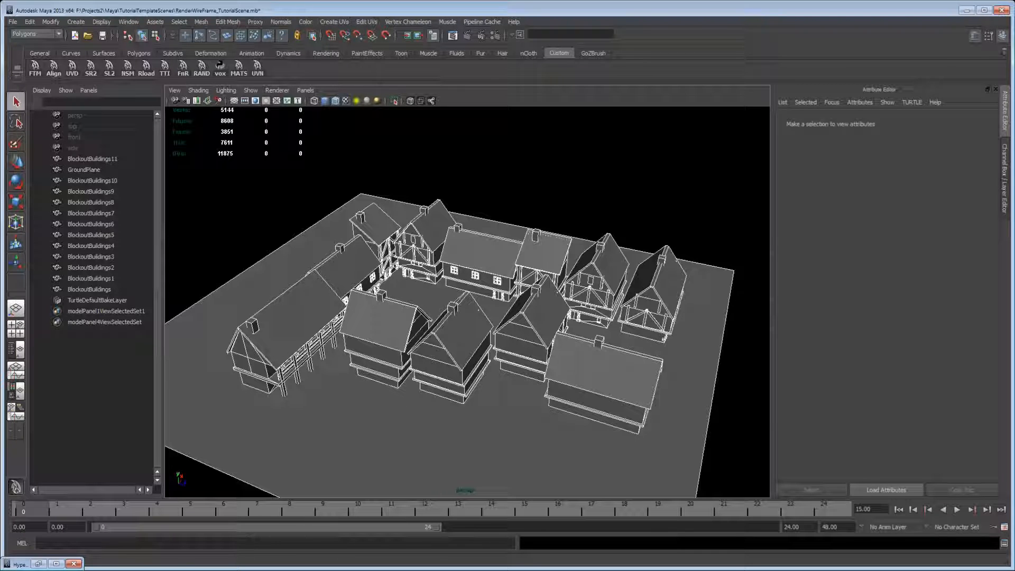
{"action": "key", "text": "ctrl+a"}
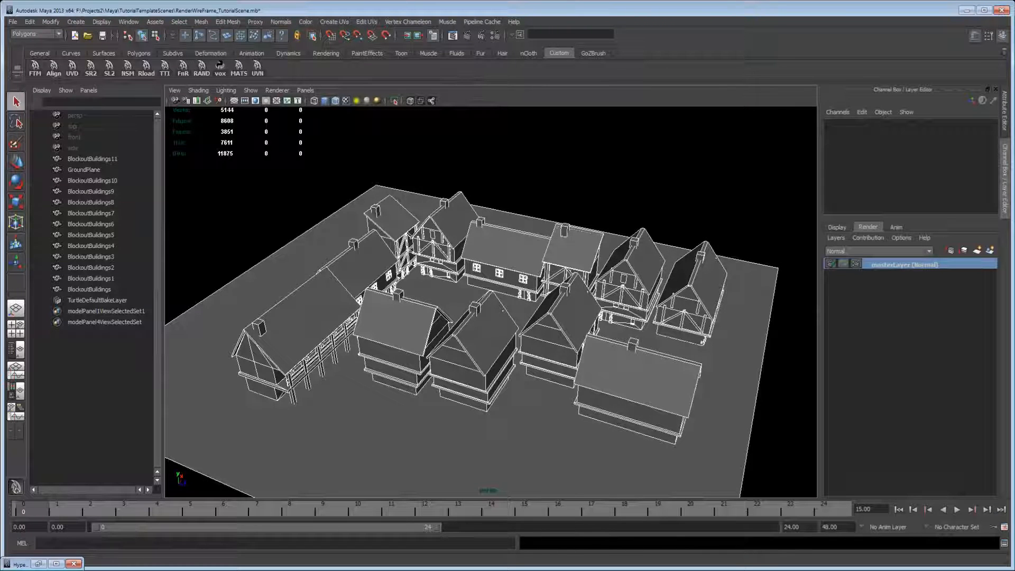
{"action": "left_click_drag", "start_coordinate": [241, 166], "coordinate": [812, 494]}
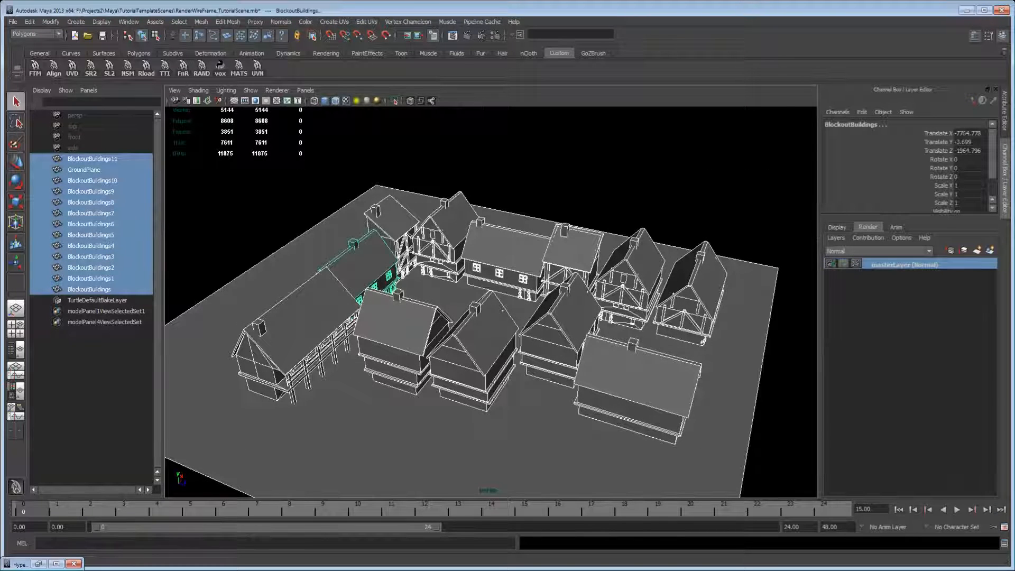
{"action": "left_click", "coordinate": [836, 227]}
{"action": "left_click", "coordinate": [867, 227]}
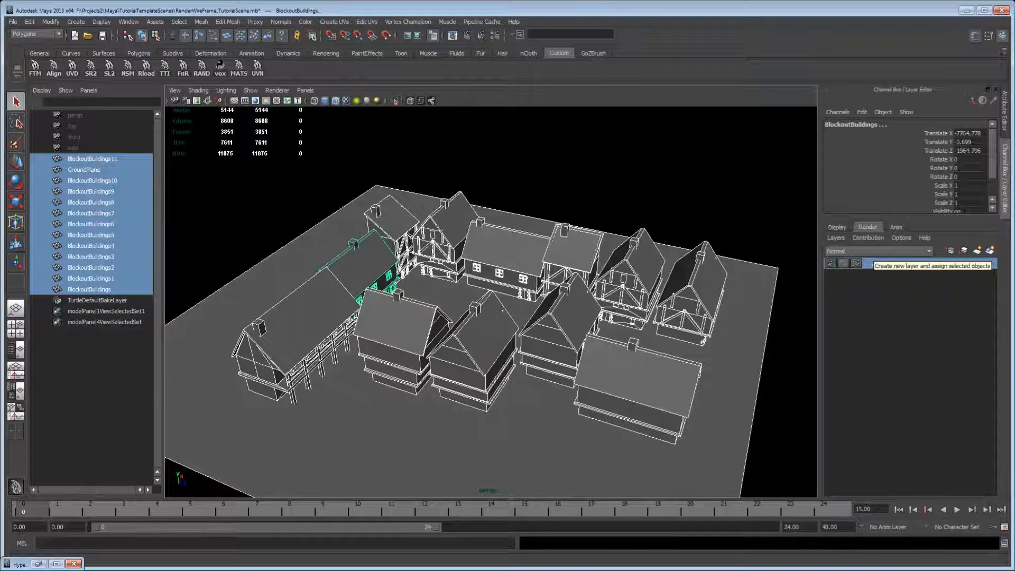
{"action": "left_click", "coordinate": [990, 250]}
{"action": "left_click", "coordinate": [894, 264]}
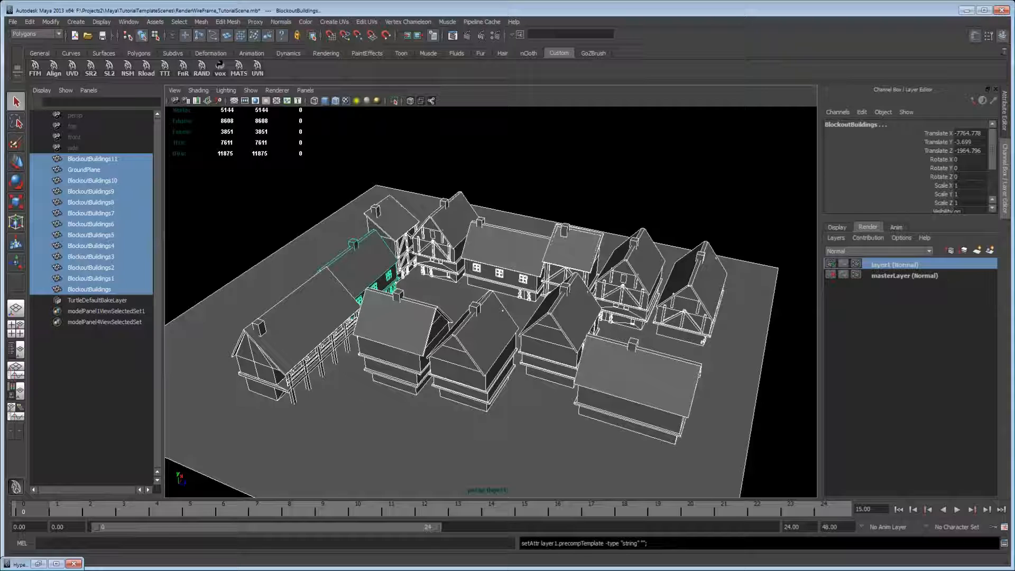
Rename the new render layer to WireframeLayer.
{"action": "double_click", "coordinate": [894, 264]}
{"action": "type", "text": "WireframesLi"}
{"action": "type", "text": "yer"}
{"action": "key", "text": "Return"}
Assign the existing Wireframe_Shader as the material override of WireframeLayer and clear the object selection.
{"action": "right_click", "coordinate": [905, 265]}
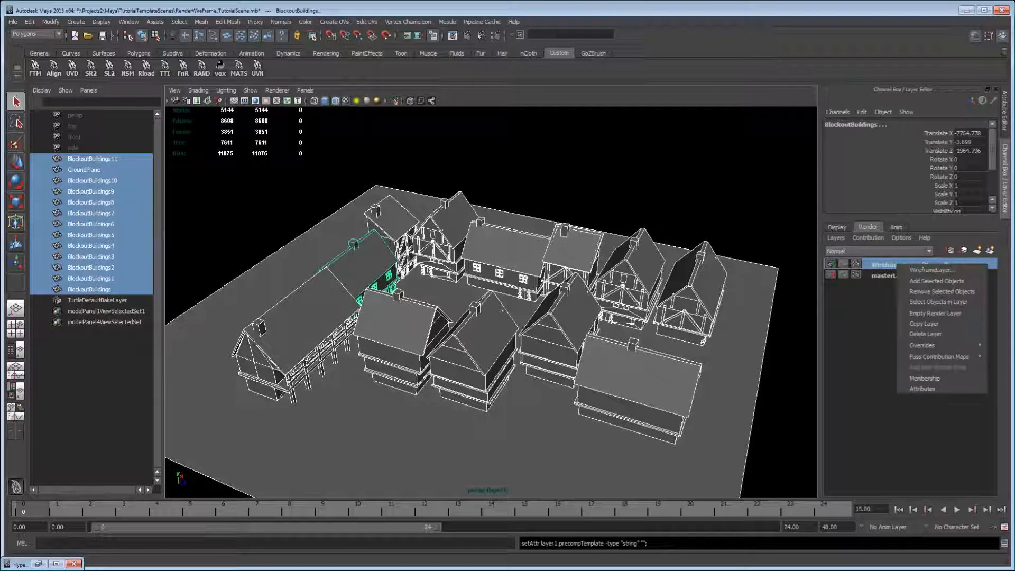
{"action": "mouse_move", "coordinate": [930, 345]}
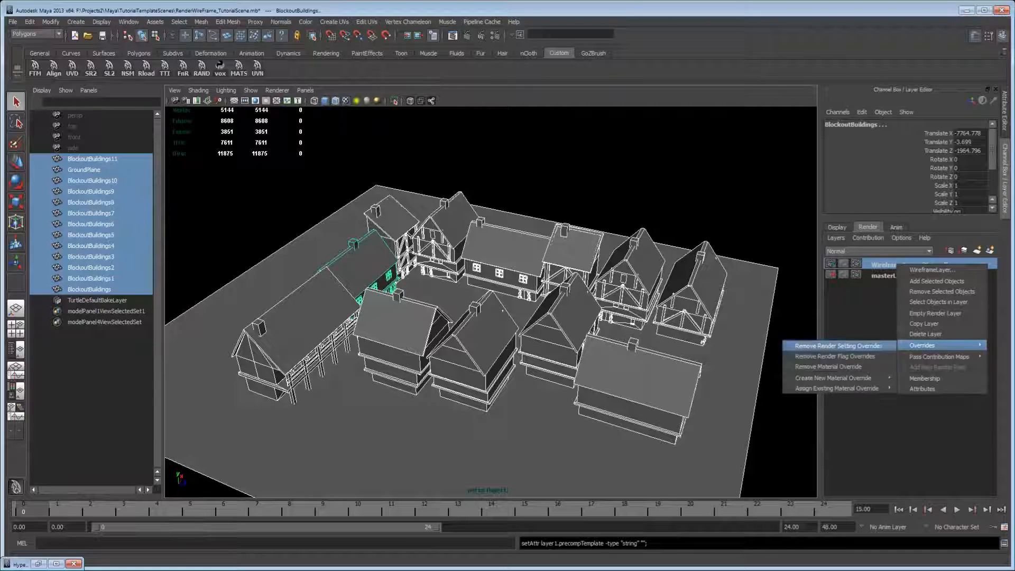
{"action": "mouse_move", "coordinate": [838, 388]}
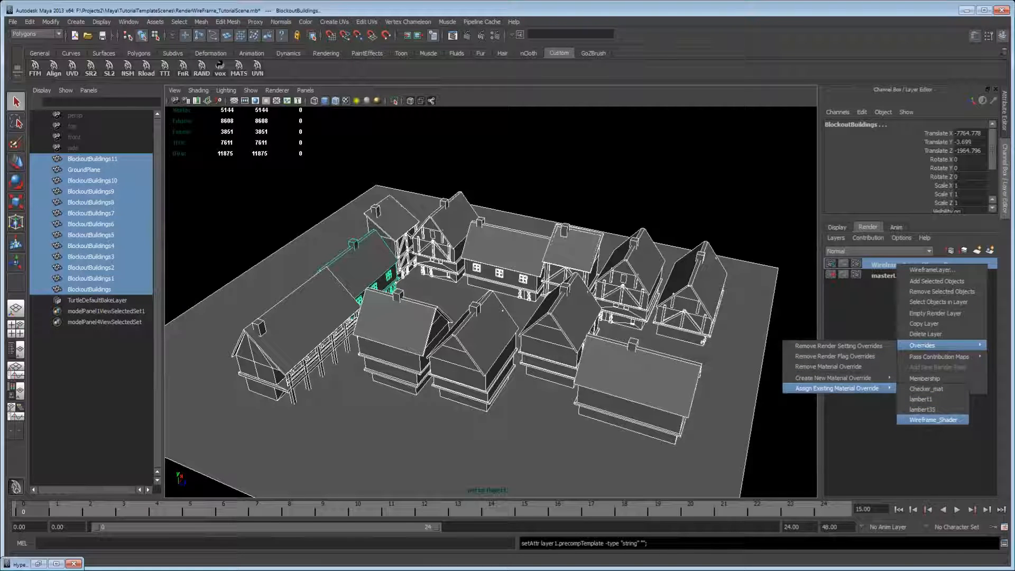
{"action": "left_click", "coordinate": [934, 420]}
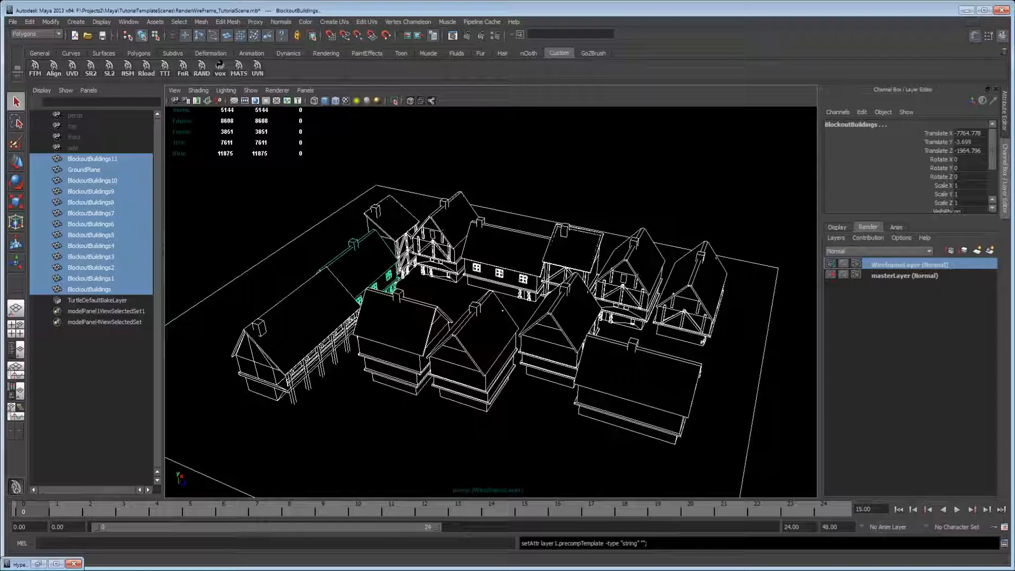
{"action": "key", "text": "Escape"}
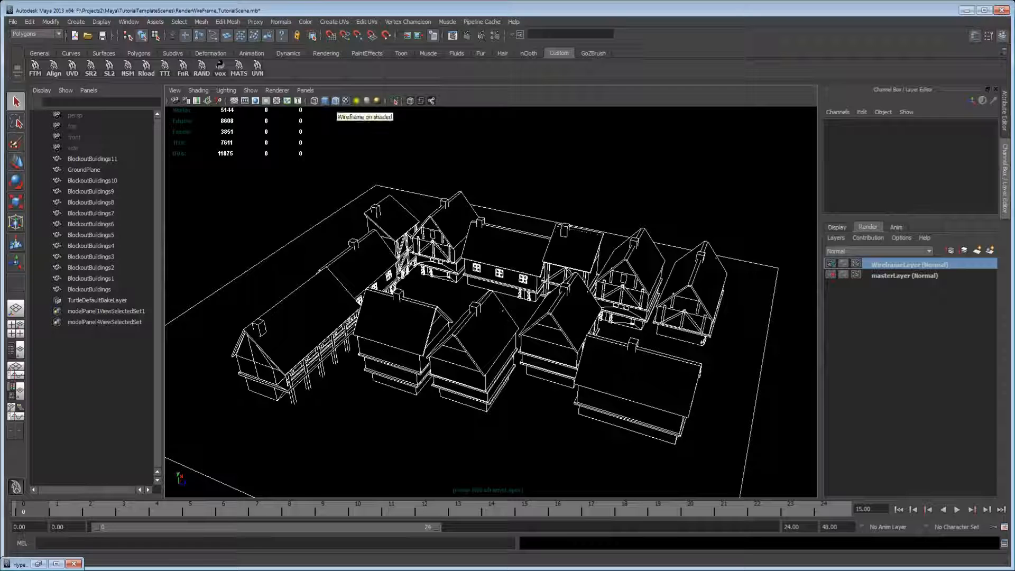
Toggle the wireframe-on-shaded display off and on again to examine the overridden material on the buildings.
{"action": "left_click", "coordinate": [335, 101]}
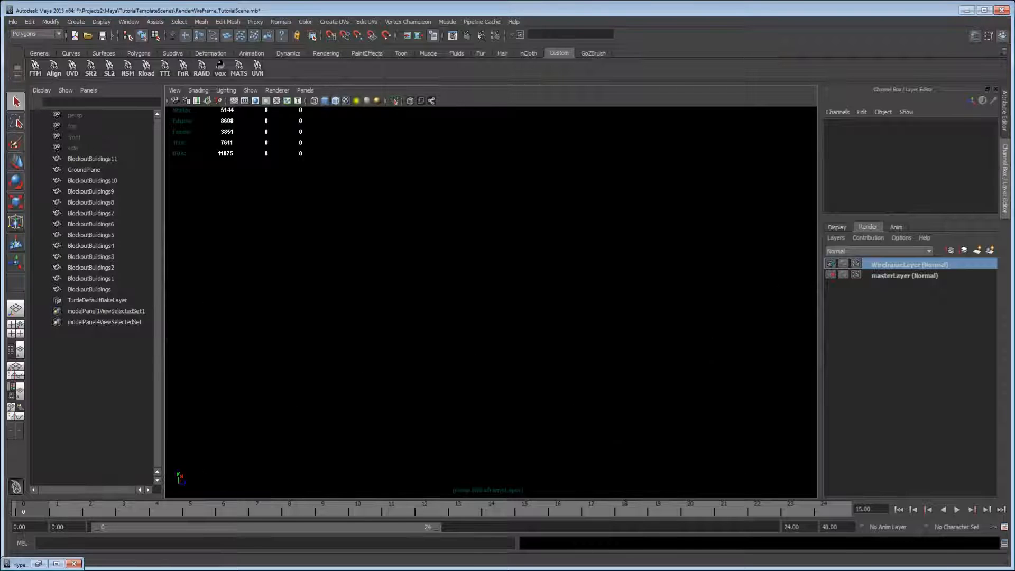
{"action": "left_click_drag", "start_coordinate": [491, 302], "coordinate": [468, 232], "text": "alt"}
{"action": "key", "text": "4"}
{"action": "right_click_drag", "start_coordinate": [468, 233], "coordinate": [497, 233], "text": "alt"}
{"action": "left_click_drag", "start_coordinate": [497, 233], "coordinate": [481, 246], "text": "alt"}
{"action": "left_click_drag", "start_coordinate": [491, 301], "coordinate": [516, 321], "text": "alt"}
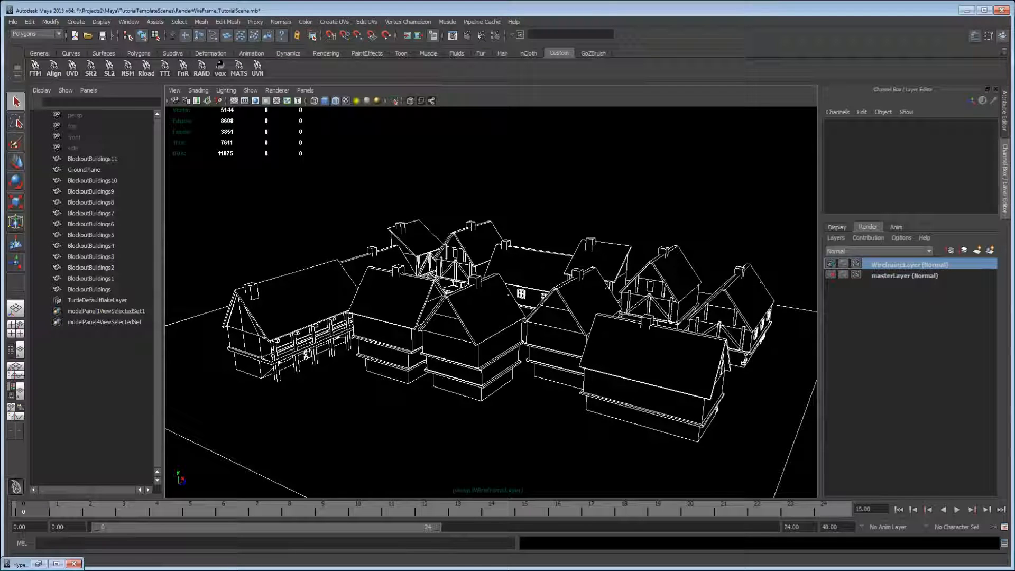
Assign Wireframe_Shader to WireframeLayer again as its existing material override.
{"action": "right_click", "coordinate": [902, 265]}
{"action": "key", "text": "Escape"}
{"action": "right_click", "coordinate": [895, 265]}
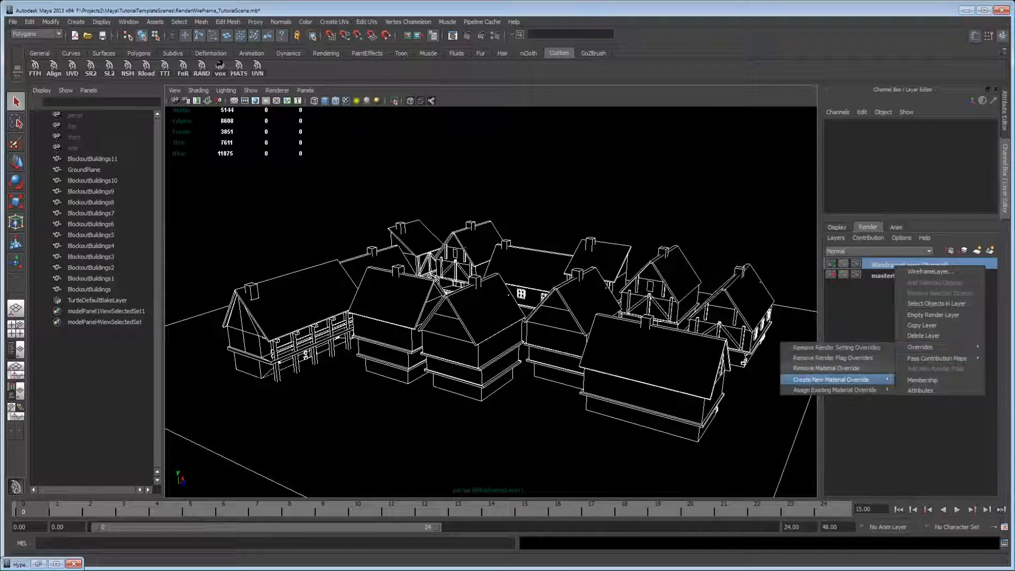
{"action": "mouse_move", "coordinate": [836, 390]}
{"action": "left_click", "coordinate": [931, 422]}
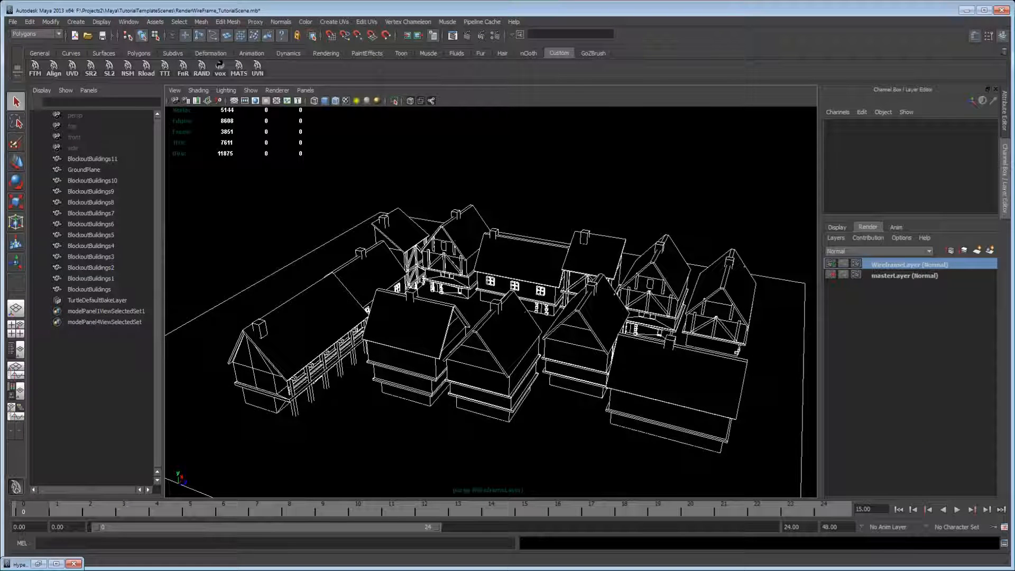
Switch between masterLayer and WireframeLayer to compare how the buildings are shaded in each render layer.
{"action": "left_click", "coordinate": [905, 276]}
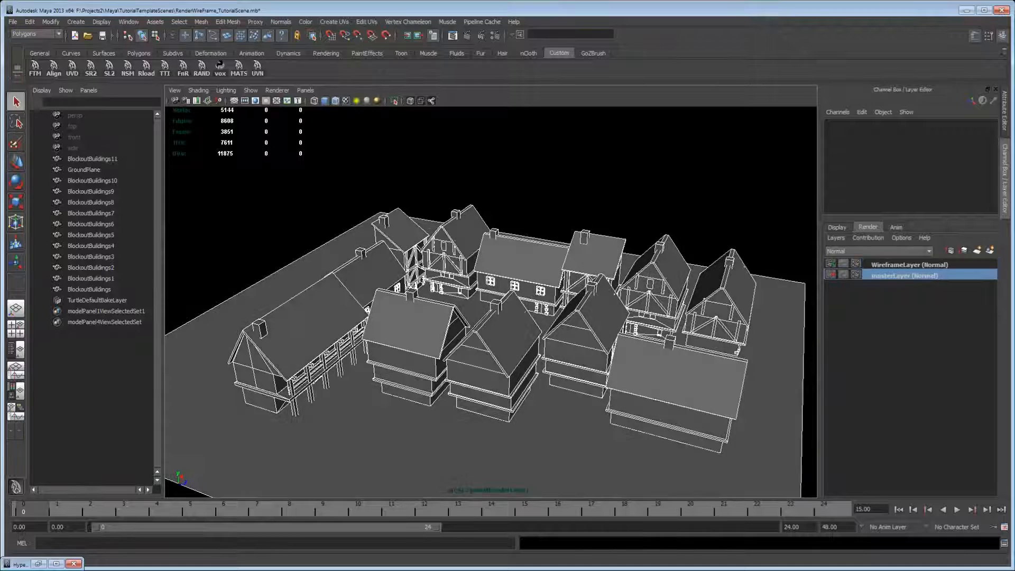
{"action": "left_click_drag", "start_coordinate": [491, 301], "coordinate": [526, 302], "text": "alt"}
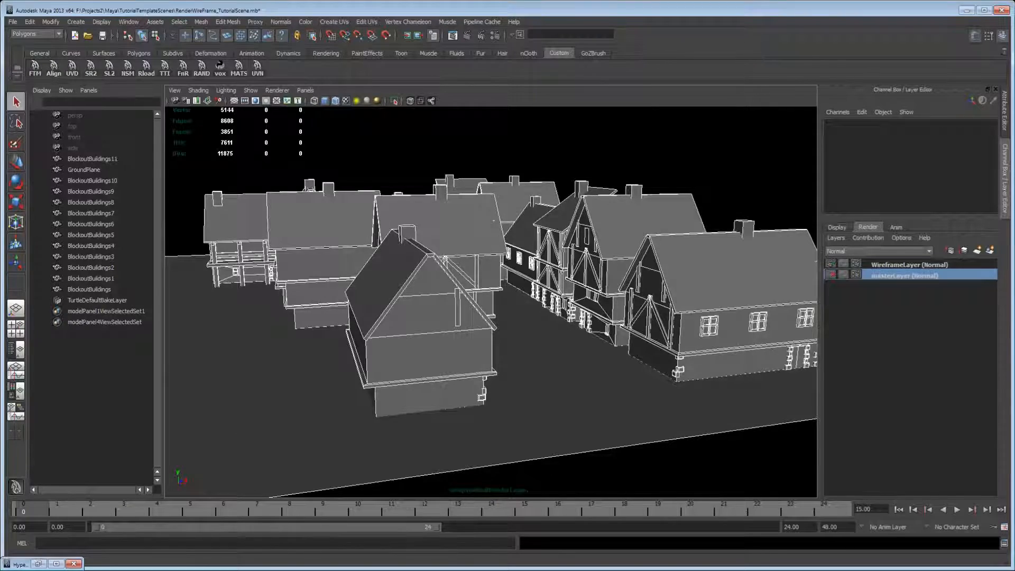
{"action": "left_click", "coordinate": [909, 265]}
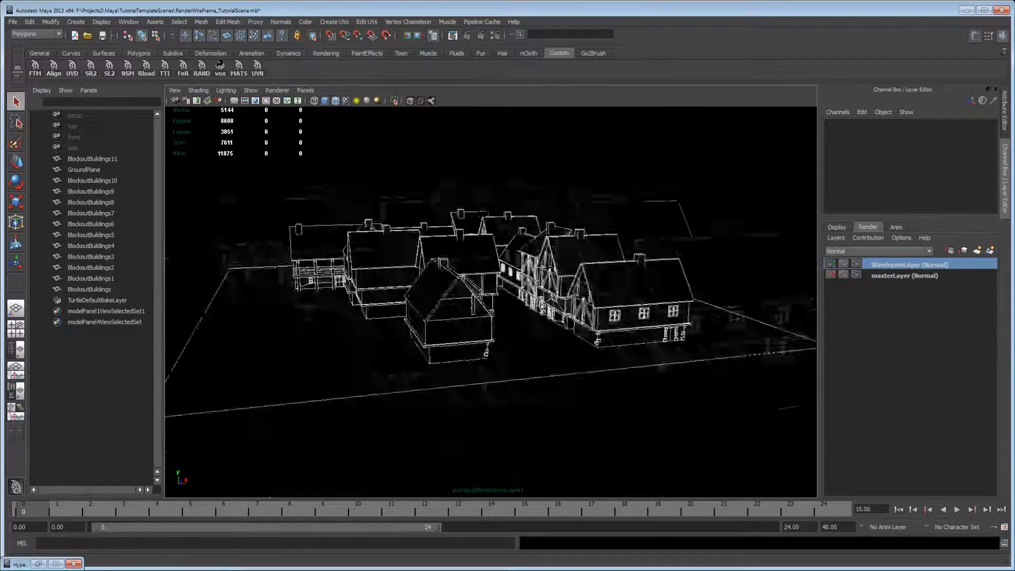
{"action": "left_click", "coordinate": [905, 275]}
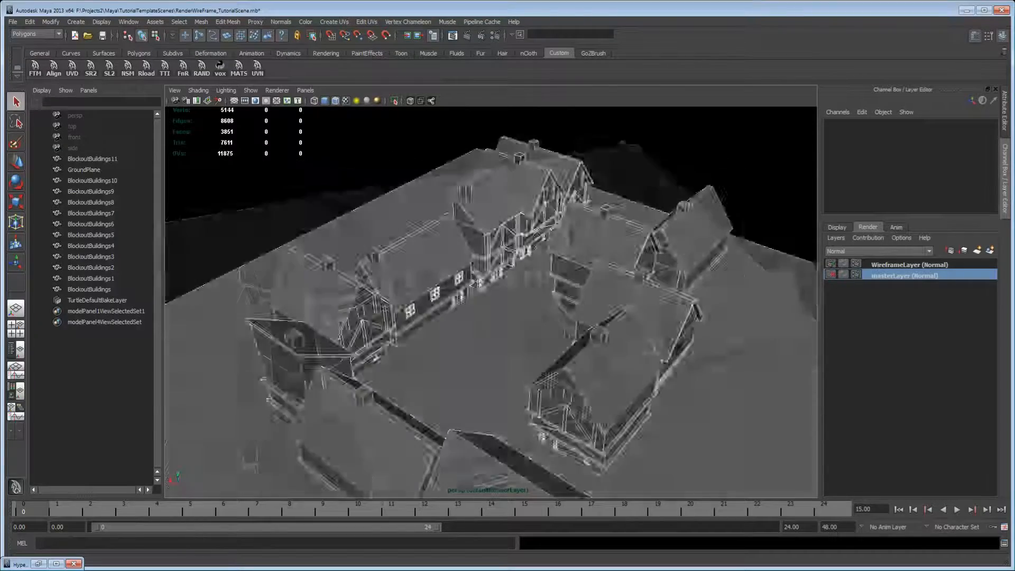
{"action": "left_click", "coordinate": [909, 264]}
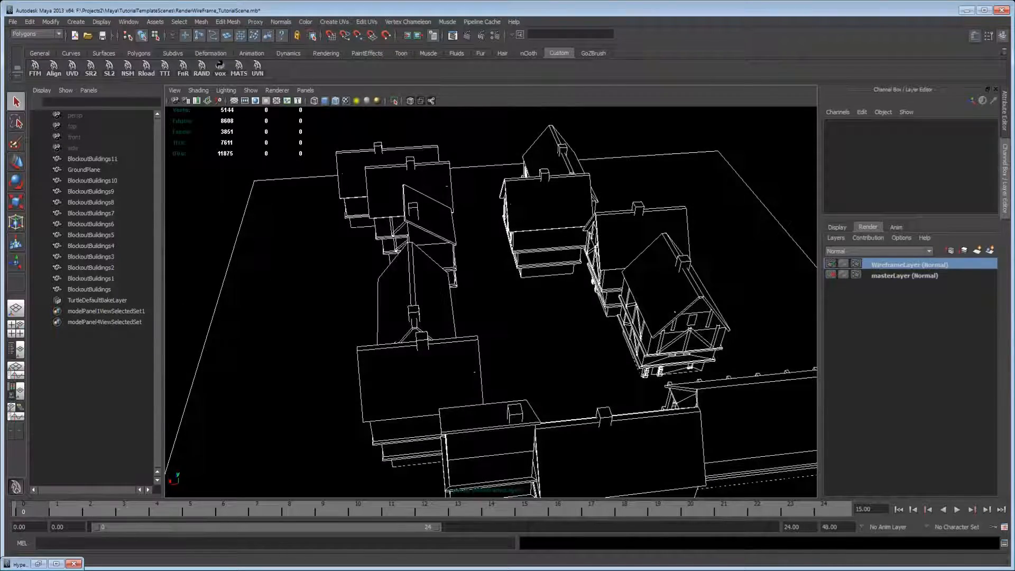
Make masterLayer the active render layer and set its renderer to mental ray in the render settings.
{"action": "left_click", "coordinate": [905, 276]}
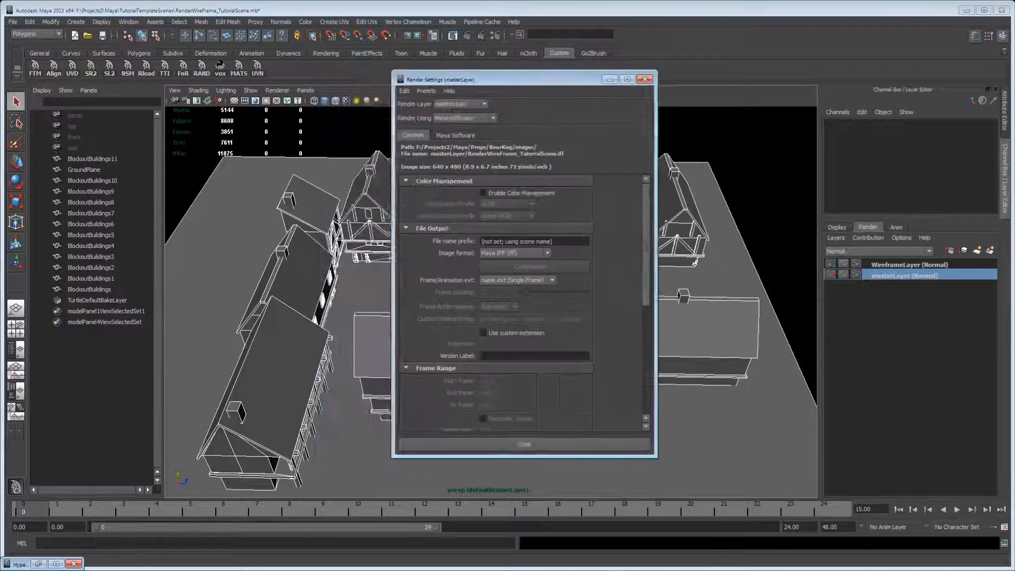
{"action": "left_click", "coordinate": [459, 117]}
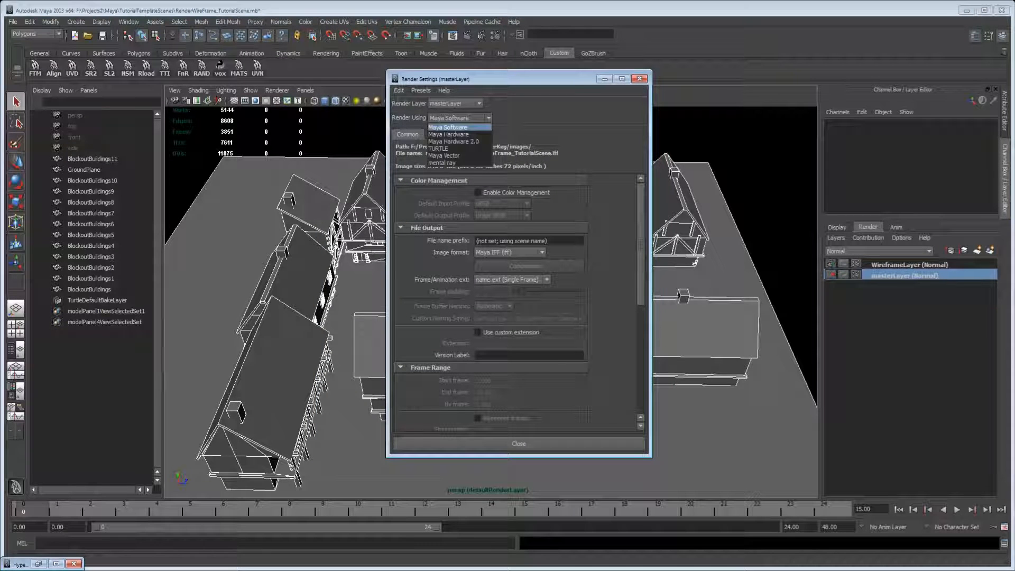
{"action": "left_click", "coordinate": [459, 163]}
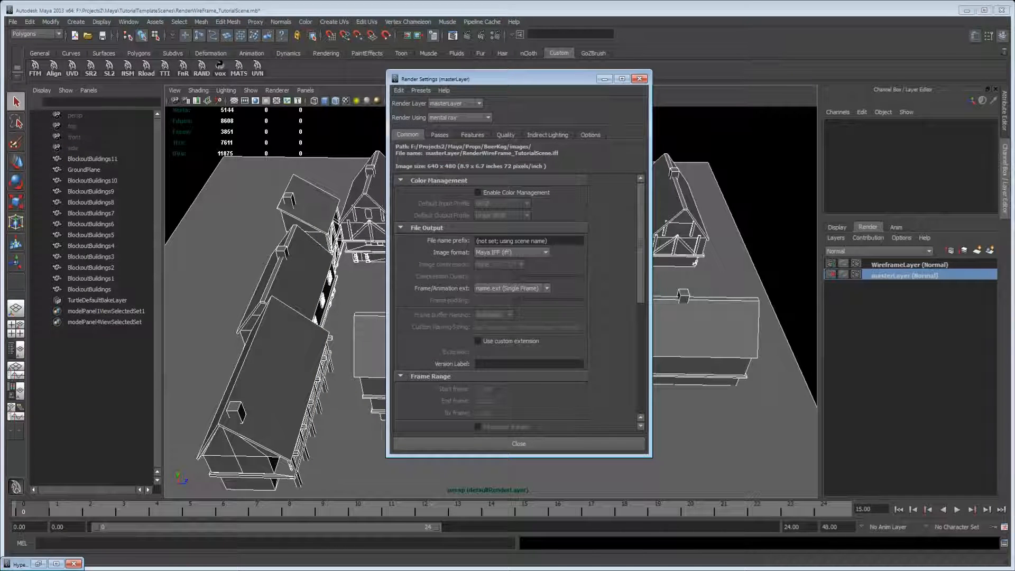
Review the common render settings and set the mental ray quality preset to Production.
{"action": "scroll", "coordinate": [518, 302], "scroll_direction": "down", "scroll_amount": 5}
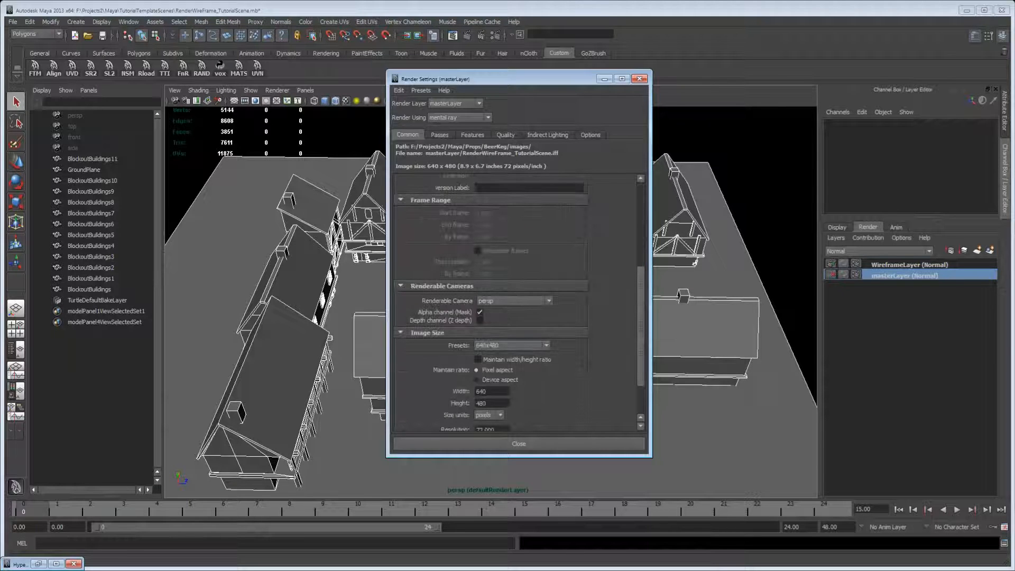
{"action": "scroll", "coordinate": [517, 302], "scroll_direction": "up", "scroll_amount": 5}
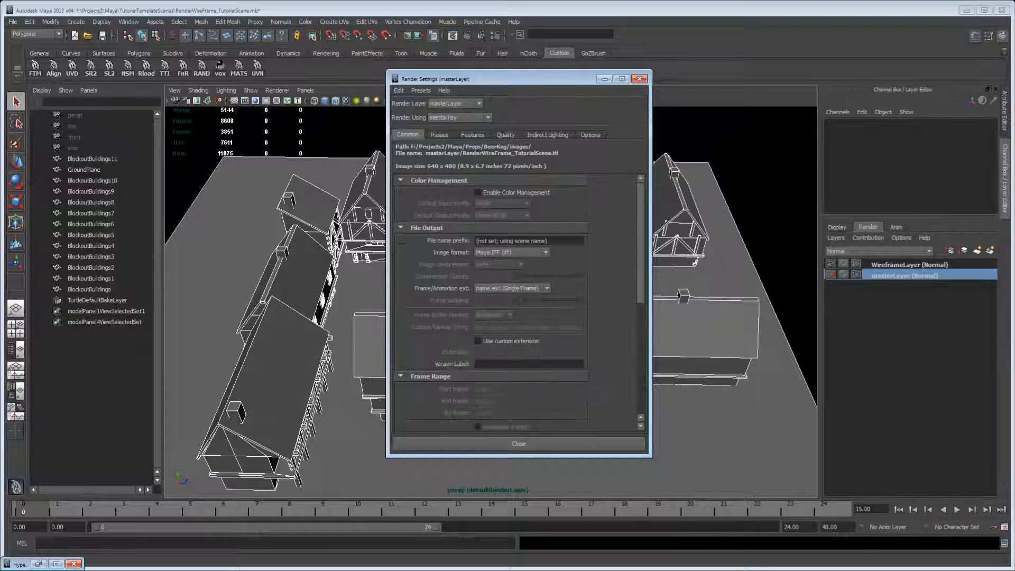
{"action": "left_click", "coordinate": [505, 135]}
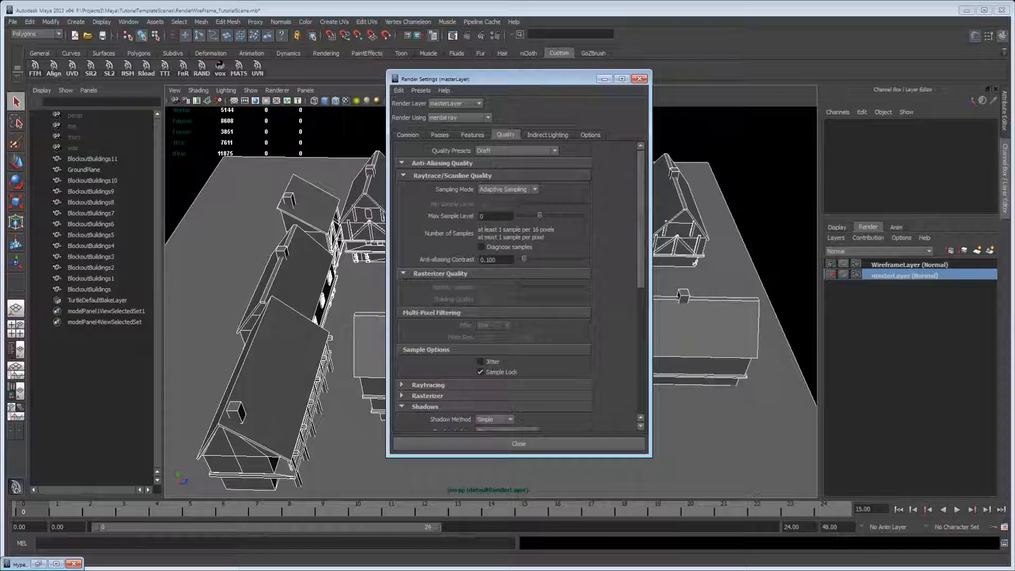
{"action": "left_click", "coordinate": [516, 150]}
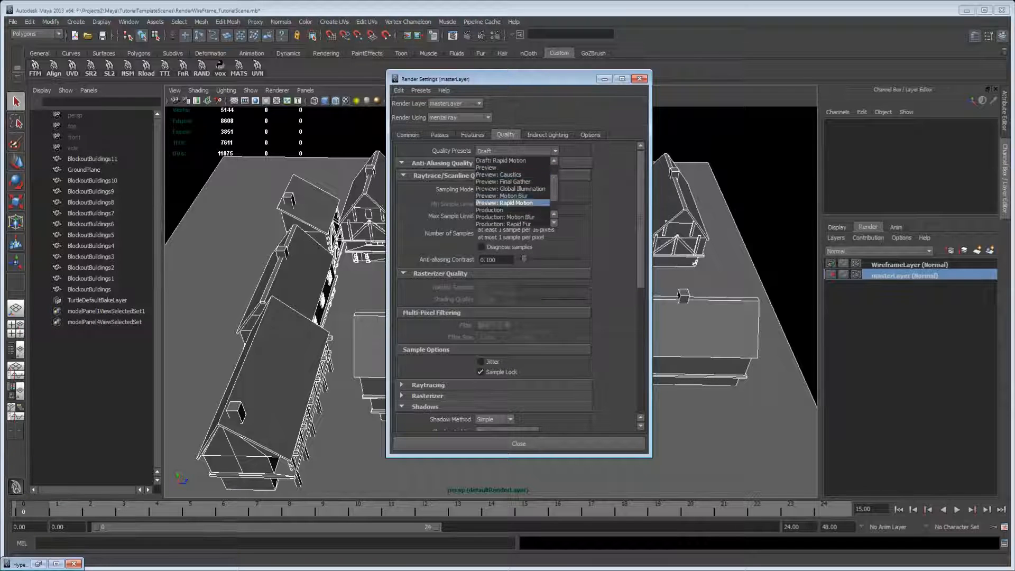
{"action": "left_click", "coordinate": [497, 210]}
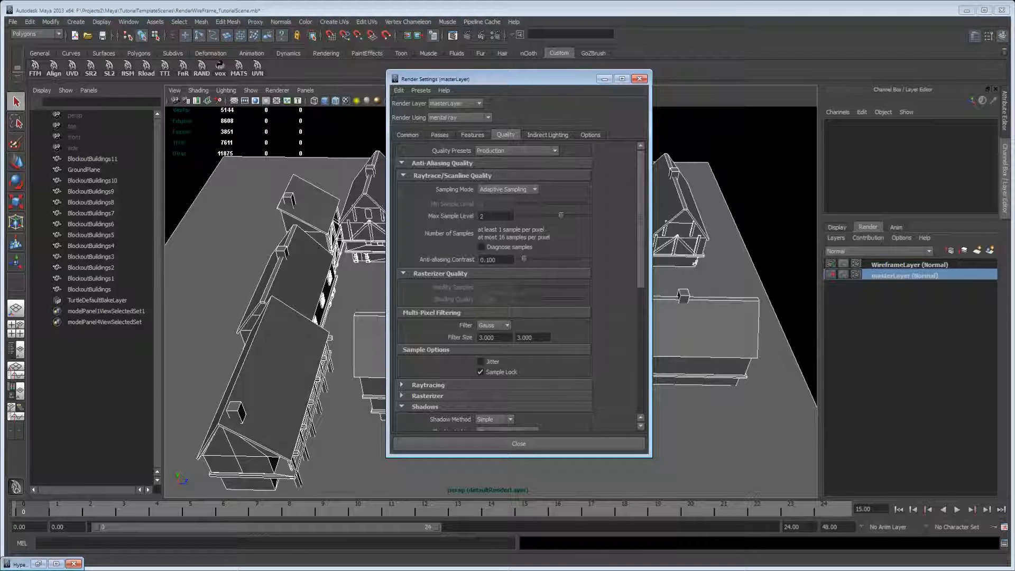
Enable contour rendering in masterLayer's mental ray features and set its over-sample to 3.
{"action": "left_click", "coordinate": [472, 134]}
{"action": "scroll", "coordinate": [520, 286], "scroll_direction": "down", "scroll_amount": 1}
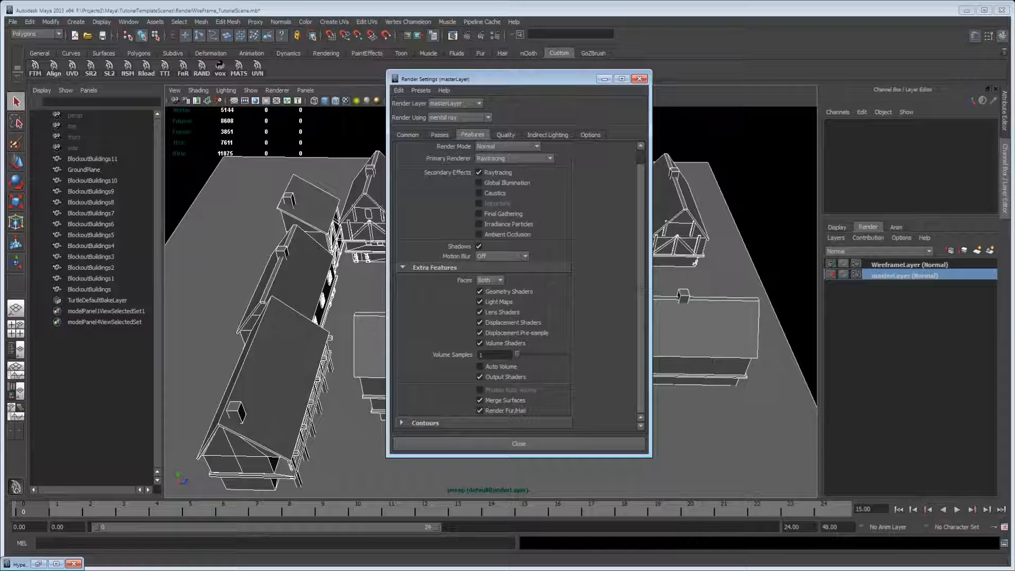
{"action": "left_click", "coordinate": [426, 423]}
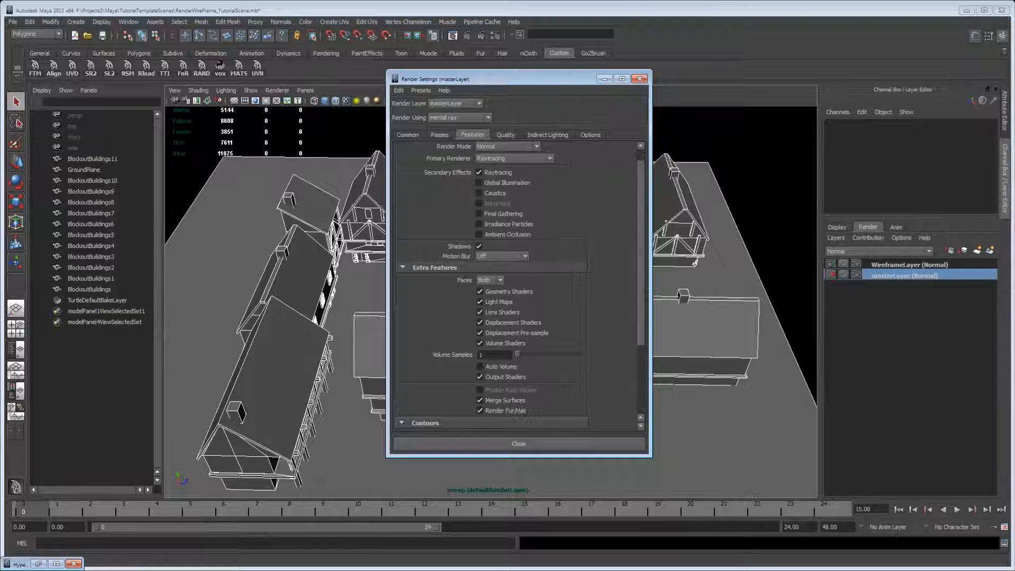
{"action": "scroll", "coordinate": [517, 286], "scroll_direction": "down", "scroll_amount": 3}
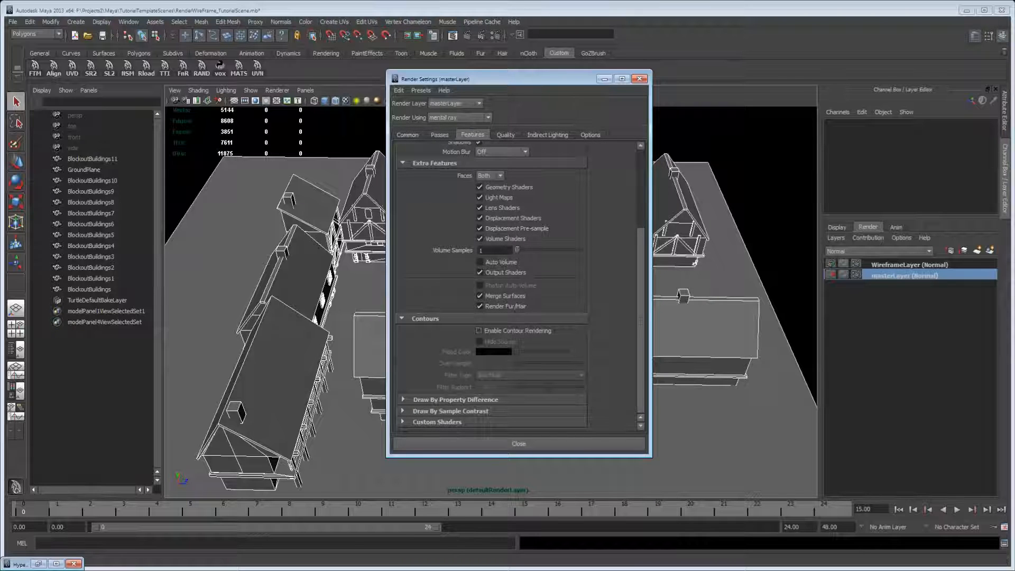
{"action": "left_click", "coordinate": [479, 331]}
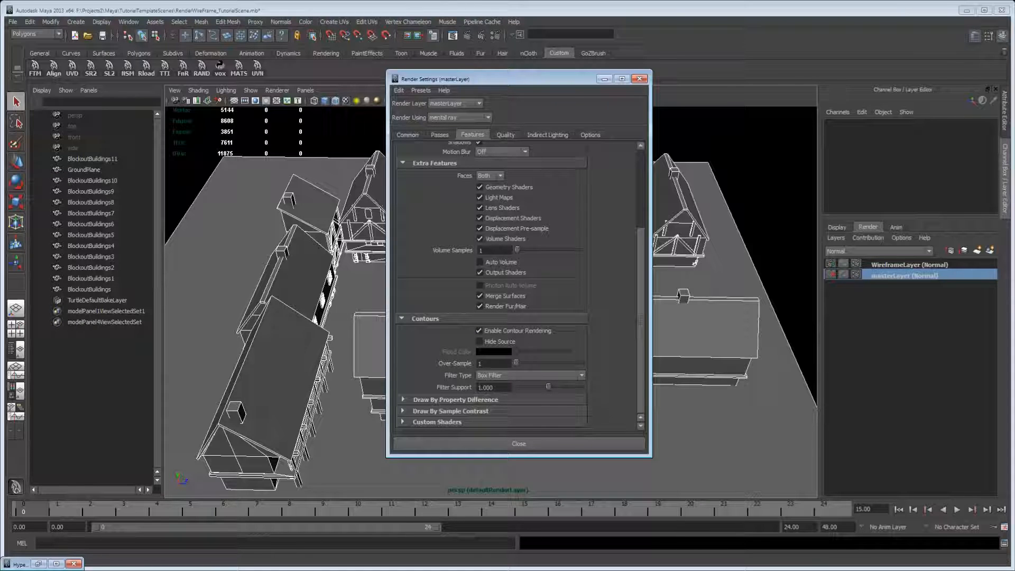
{"action": "left_click_drag", "start_coordinate": [517, 363], "coordinate": [581, 363]}
{"action": "left_click_drag", "start_coordinate": [476, 79], "coordinate": [444, 65]}
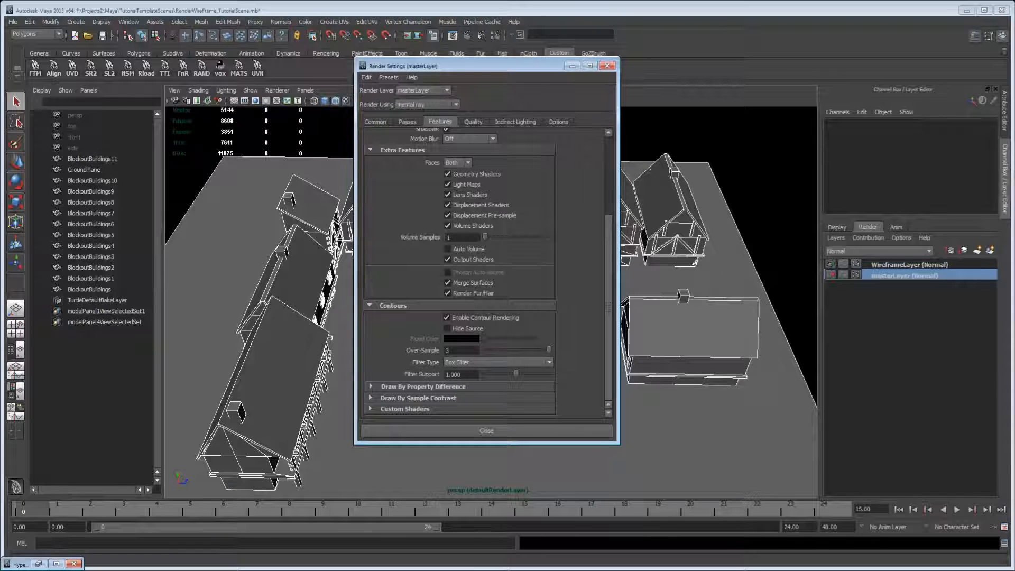
Turn on contours around silhouette (coverage) under Draw By Property Difference, and close the render settings.
{"action": "left_click", "coordinate": [423, 386]}
{"action": "scroll", "coordinate": [459, 275], "scroll_direction": "down", "scroll_amount": 2}
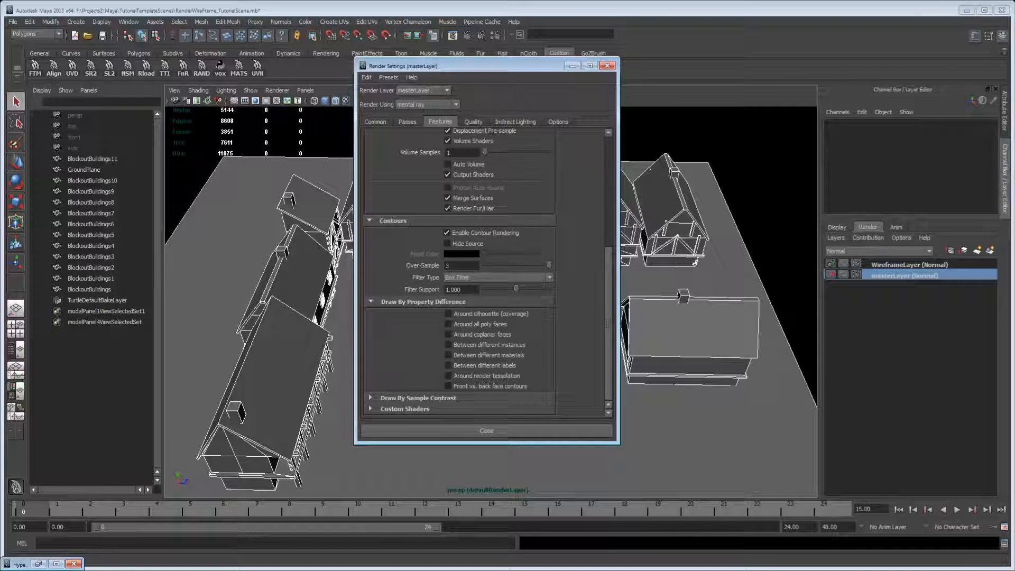
{"action": "left_click", "coordinate": [449, 313]}
{"action": "scroll", "coordinate": [460, 270], "scroll_direction": "up", "scroll_amount": 6}
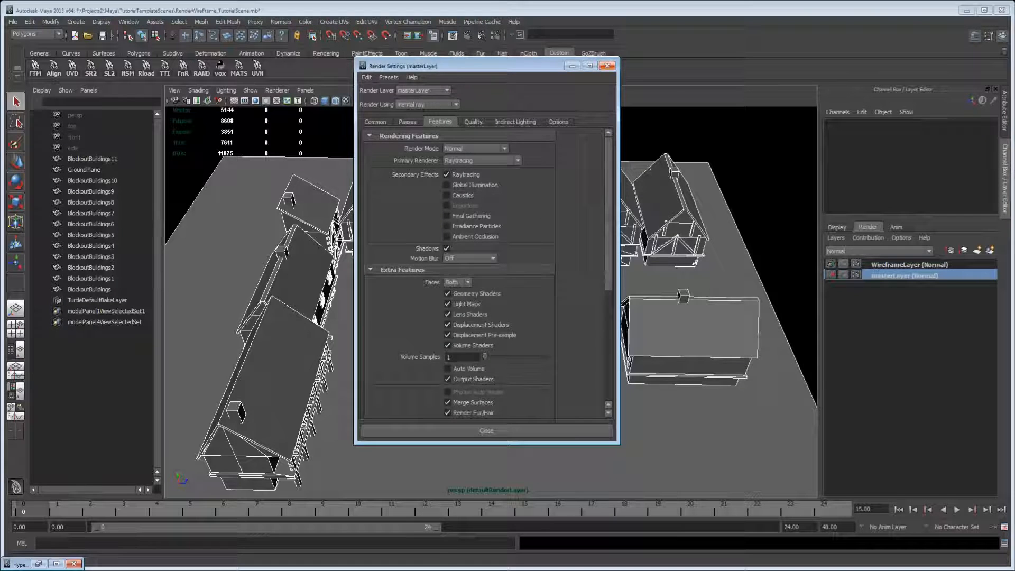
{"action": "left_click", "coordinate": [608, 65]}
Make WireframeLayer active, render the perspective view of the buildings with mental ray, and enlarge the render window.
{"action": "left_click", "coordinate": [909, 264]}
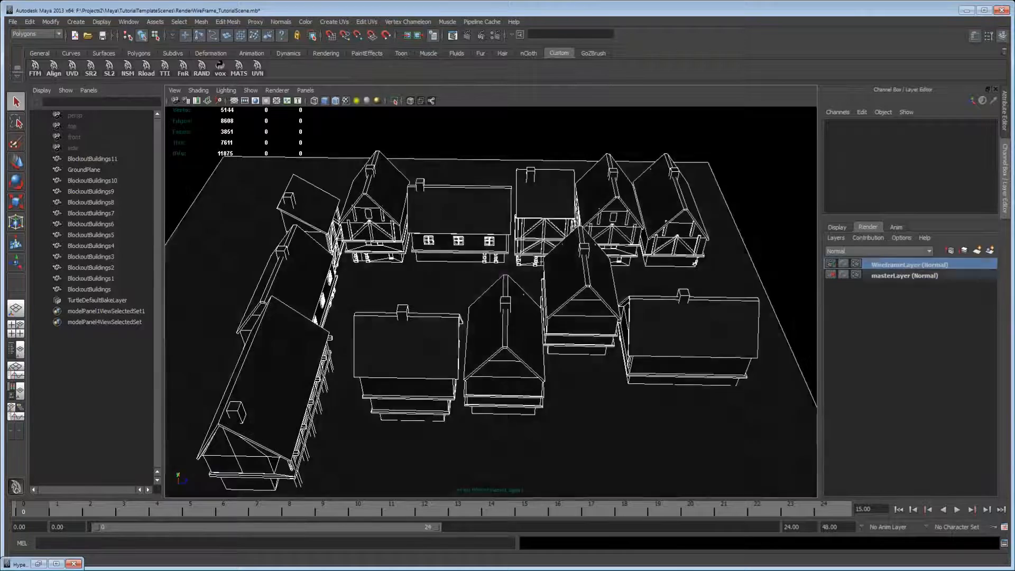
{"action": "left_click_drag", "start_coordinate": [491, 302], "coordinate": [391, 286], "text": "alt"}
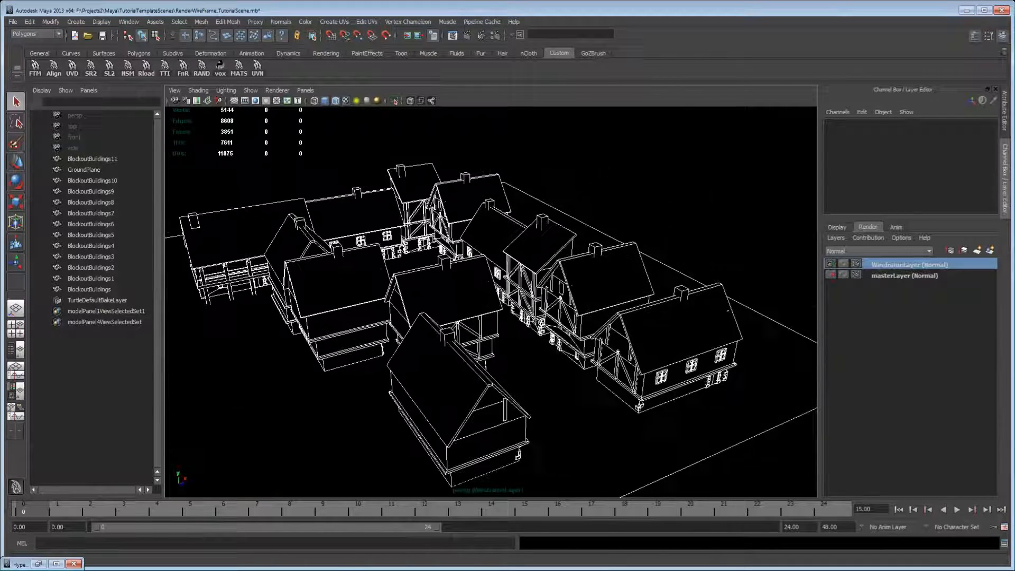
{"action": "left_click", "coordinate": [467, 34]}
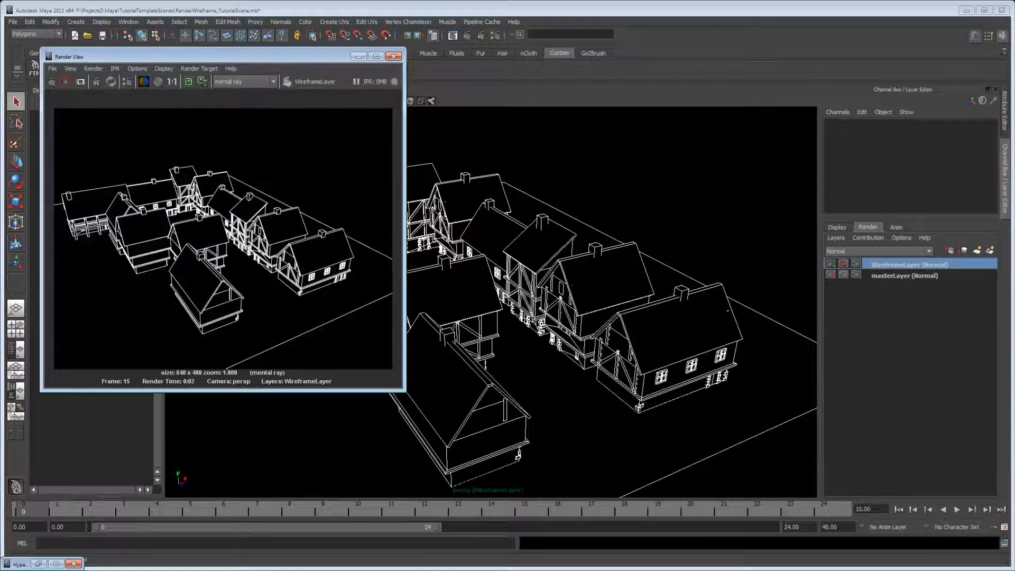
{"action": "left_click_drag", "start_coordinate": [223, 56], "coordinate": [270, 45]}
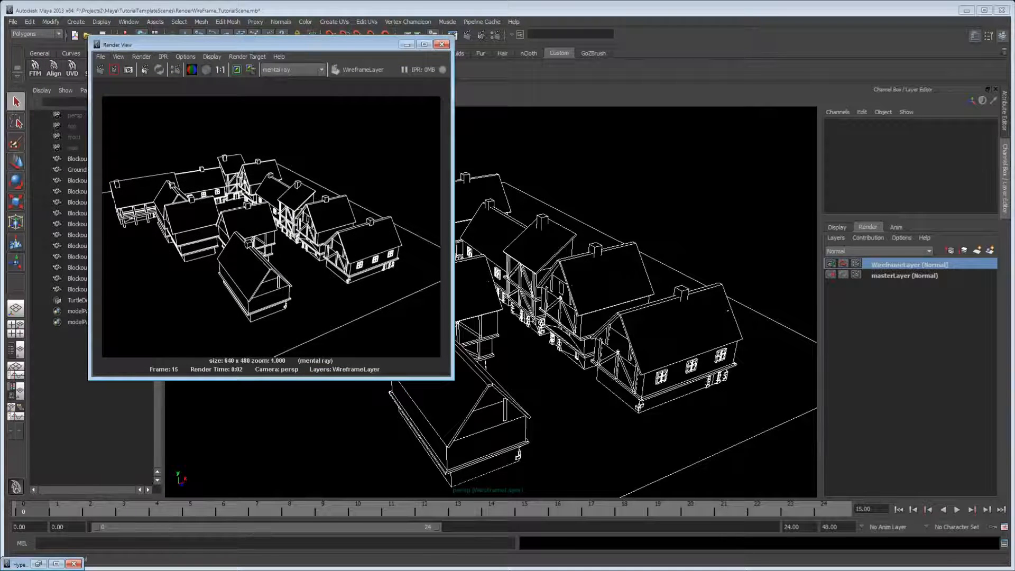
{"action": "left_click_drag", "start_coordinate": [454, 379], "coordinate": [482, 413]}
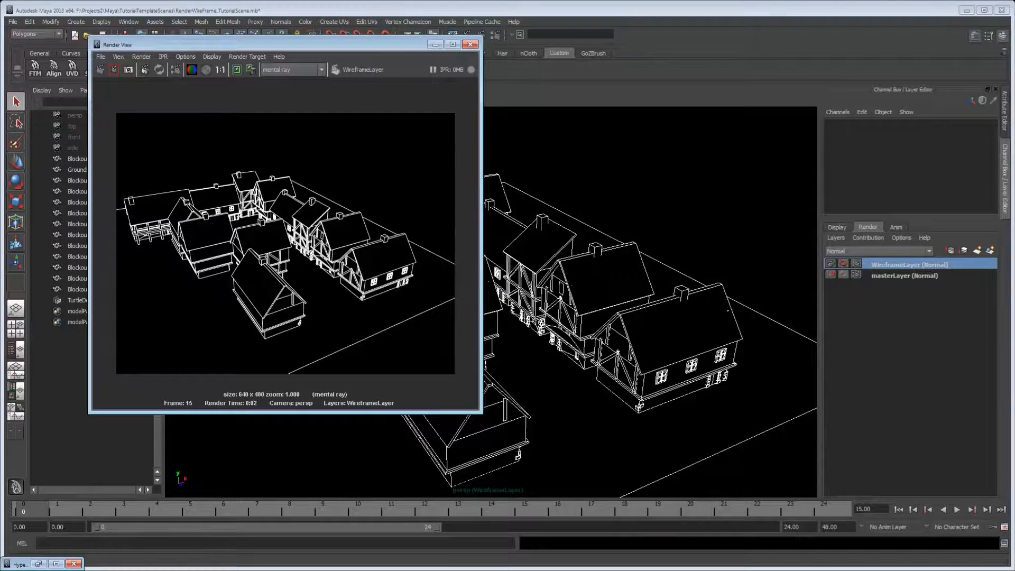
{"action": "left_click_drag", "start_coordinate": [286, 44], "coordinate": [233, 45]}
Render WireframeLayer again from a close street-level view between the buildings.
{"action": "left_click_drag", "start_coordinate": [650, 317], "coordinate": [587, 272], "text": "alt"}
{"action": "right_click_drag", "start_coordinate": [587, 272], "coordinate": [687, 273], "text": "alt"}
{"action": "left_click", "coordinate": [47, 70]}
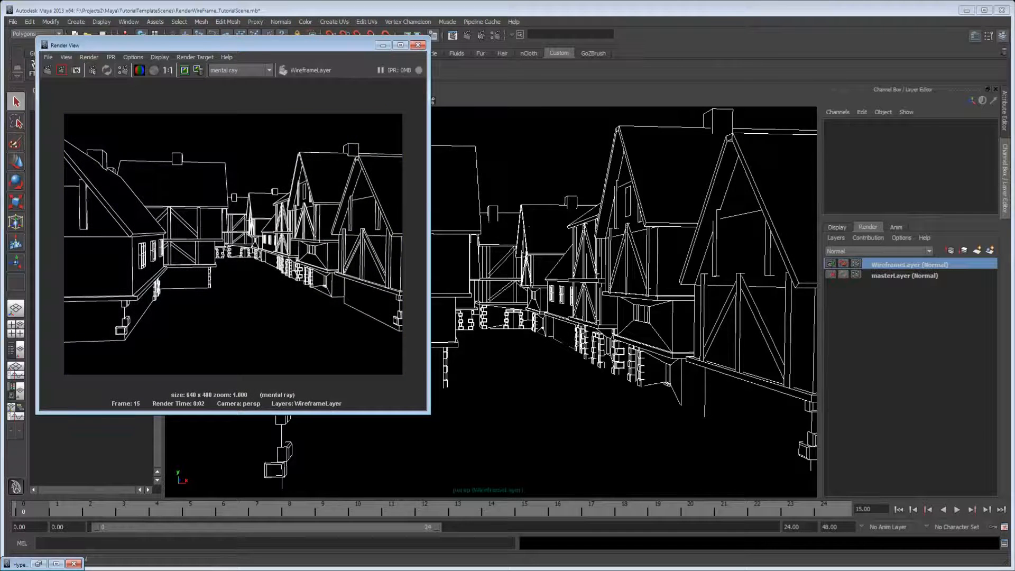
{"action": "left_click_drag", "start_coordinate": [233, 45], "coordinate": [299, 73]}
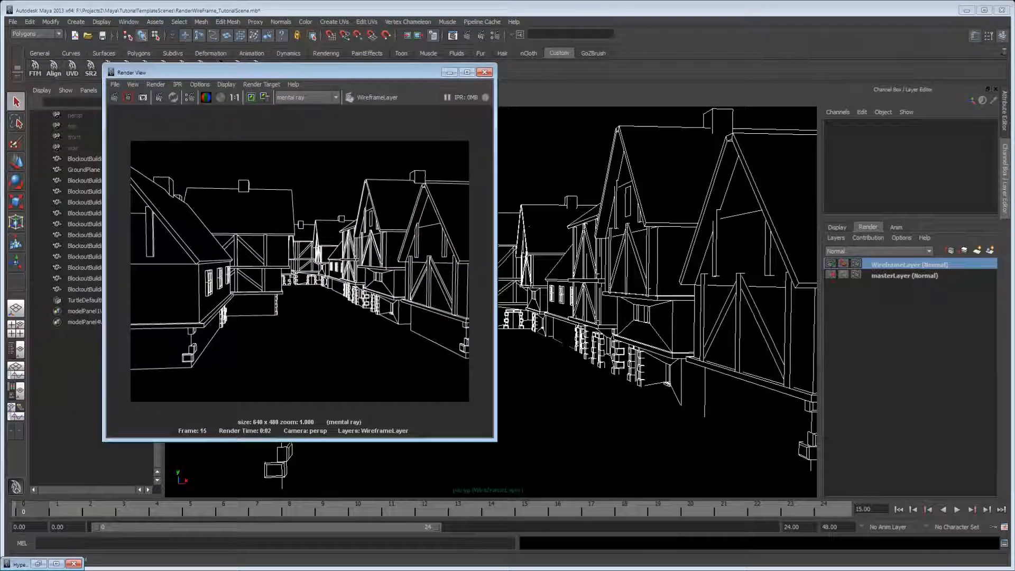
Find the Wireframe_Shader node in the Hypershade graph, show its attributes, and minimize the Hypershade.
{"action": "left_click", "coordinate": [38, 564]}
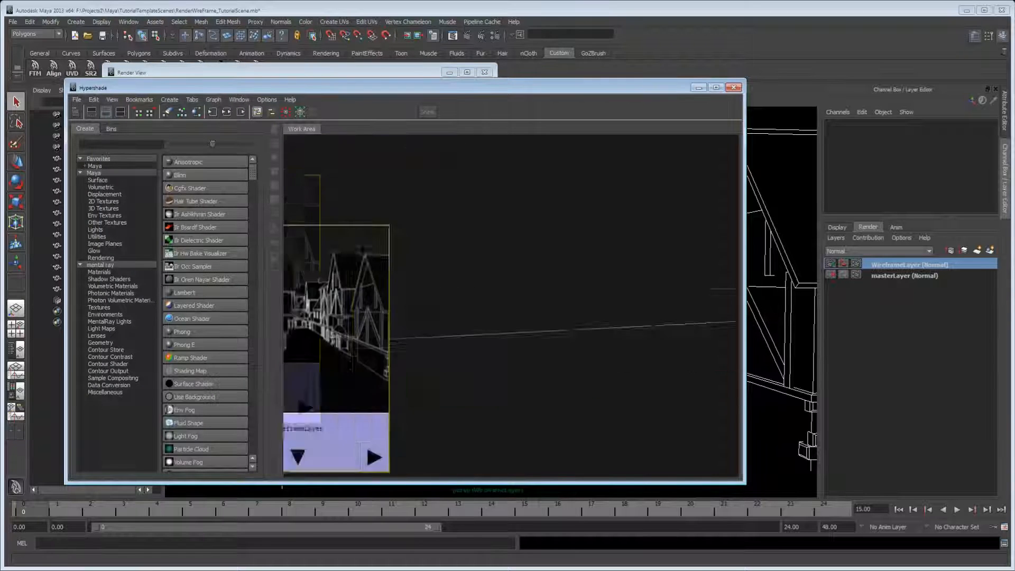
{"action": "left_click_drag", "start_coordinate": [363, 250], "coordinate": [534, 301]}
{"action": "scroll", "coordinate": [512, 306], "scroll_direction": "down", "scroll_amount": 7}
{"action": "middle_click_drag", "start_coordinate": [593, 317], "coordinate": [365, 317], "text": "alt"}
{"action": "scroll", "coordinate": [512, 305], "scroll_direction": "up", "scroll_amount": 2}
{"action": "left_click_drag", "start_coordinate": [403, 312], "coordinate": [379, 253]}
{"action": "left_click_drag", "start_coordinate": [457, 312], "coordinate": [447, 267]}
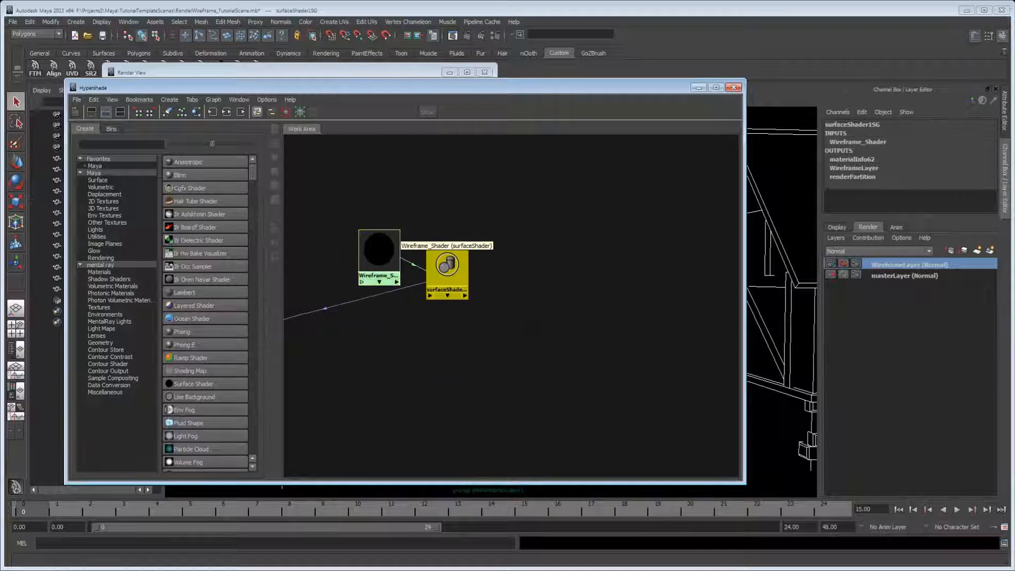
{"action": "double_click", "coordinate": [394, 240]}
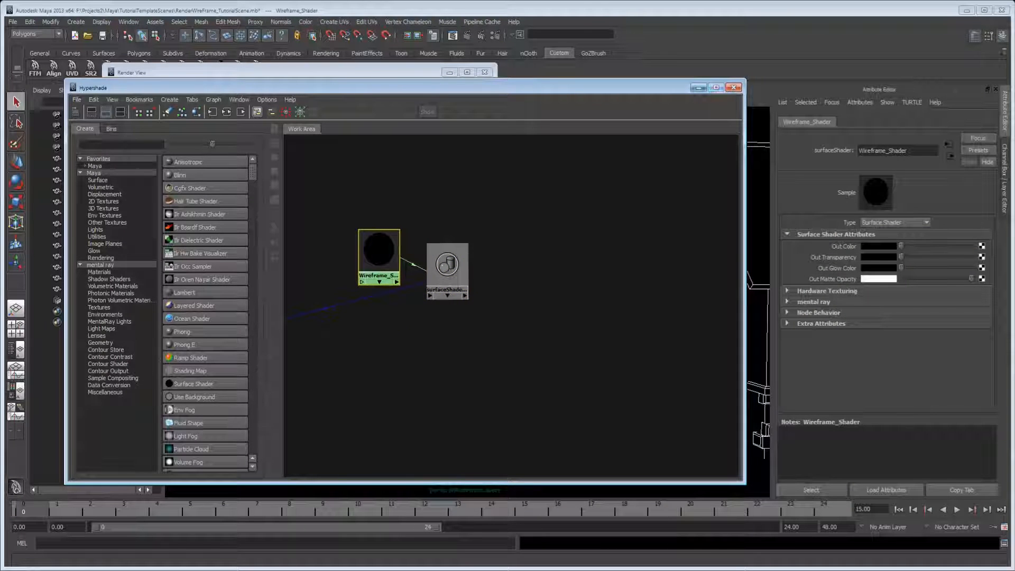
{"action": "left_click", "coordinate": [698, 87]}
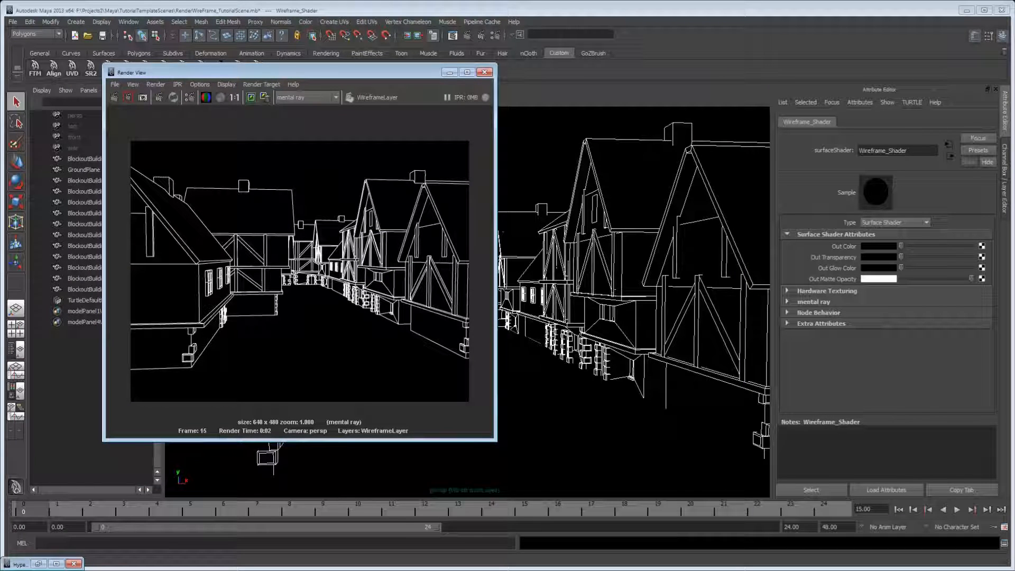
Try a grey Out Color on Wireframe_Shader, check it in a render, and undo the colour change.
{"action": "left_click_drag", "start_coordinate": [901, 246], "coordinate": [925, 246]}
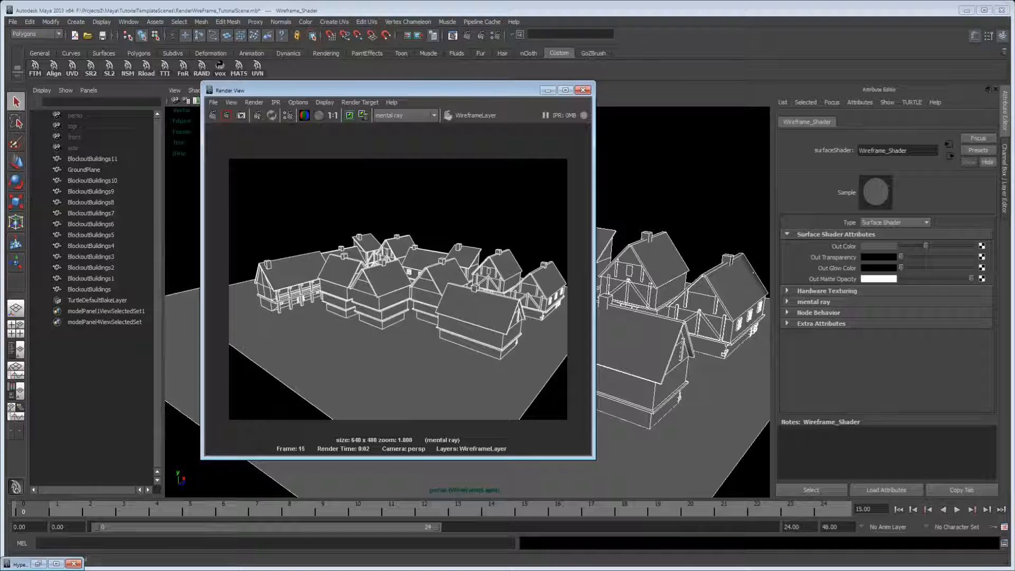
{"action": "left_click_drag", "start_coordinate": [398, 90], "coordinate": [283, 67]}
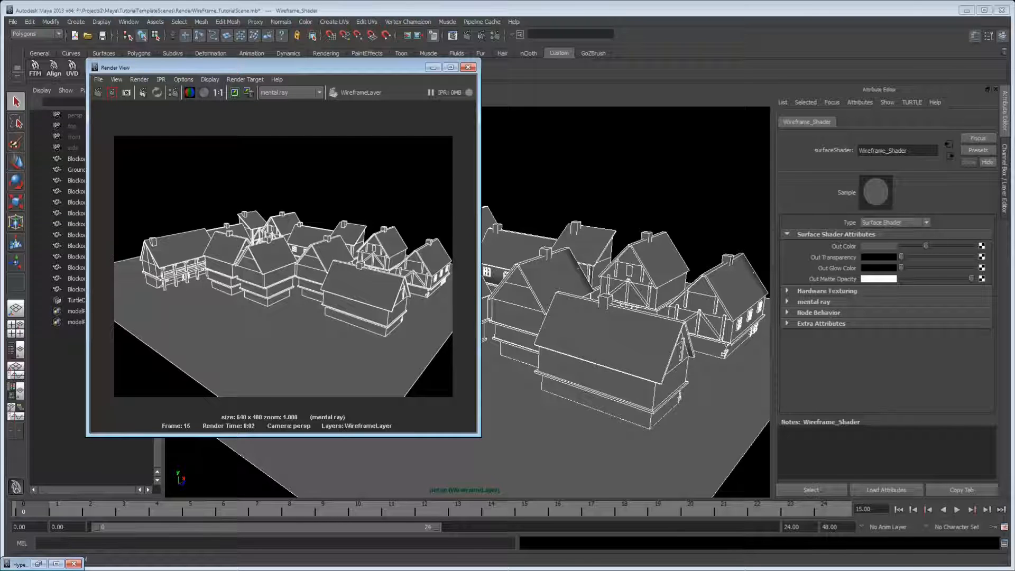
{"action": "left_click_drag", "start_coordinate": [418, 67], "coordinate": [366, 61]}
{"action": "left_click_drag", "start_coordinate": [600, 296], "coordinate": [534, 301], "text": "alt"}
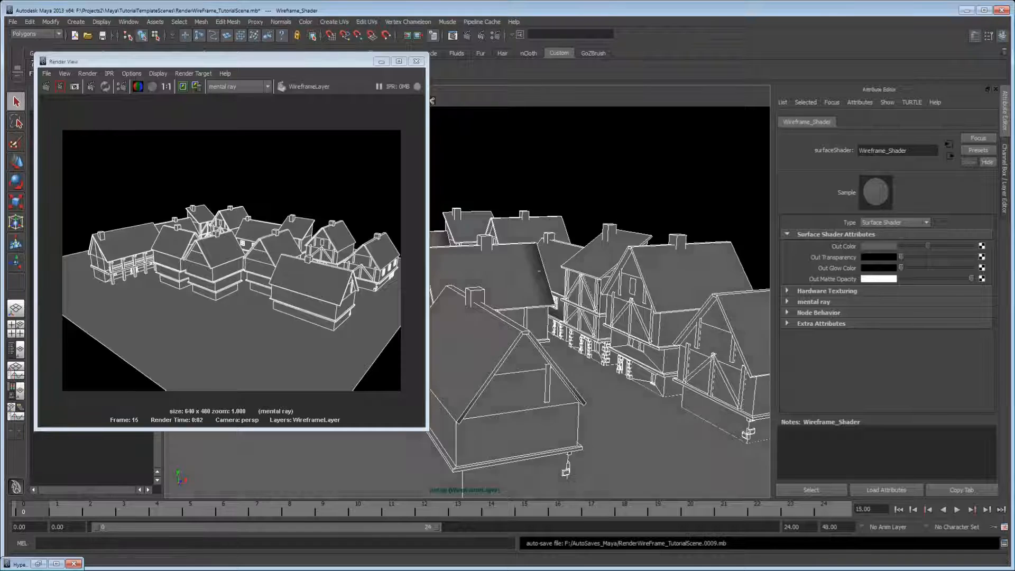
{"action": "key", "text": "ctrl+z"}
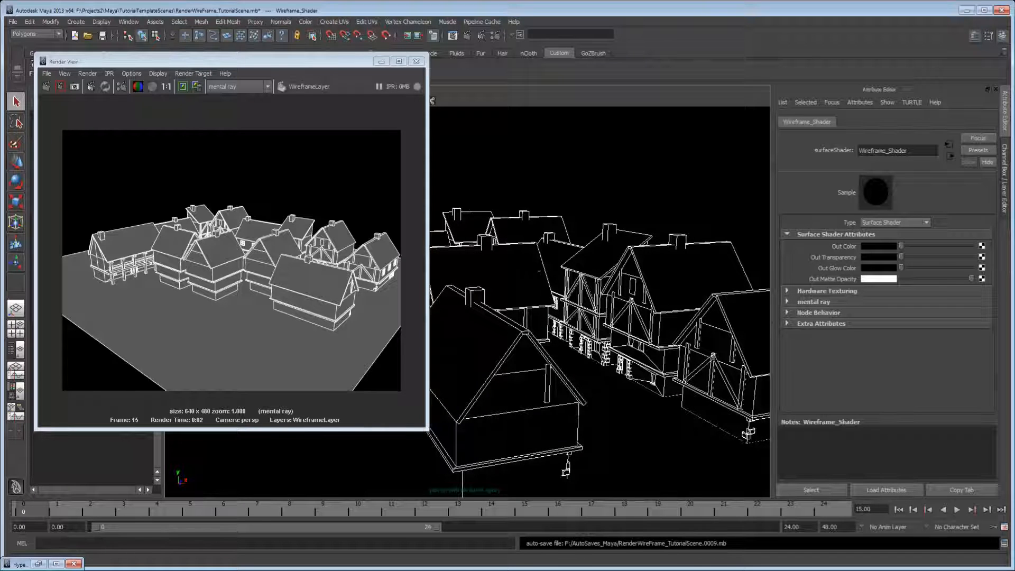
Connect a mental ray mib_amb_occlusion texture to Wireframe_Shader's Out Color.
{"action": "left_click", "coordinate": [982, 246]}
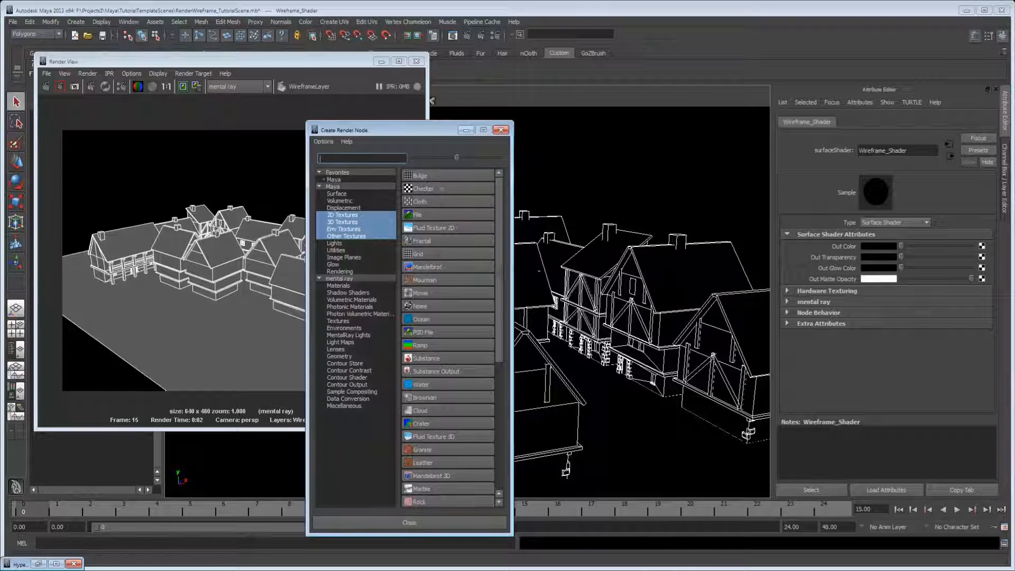
{"action": "left_click", "coordinate": [338, 320]}
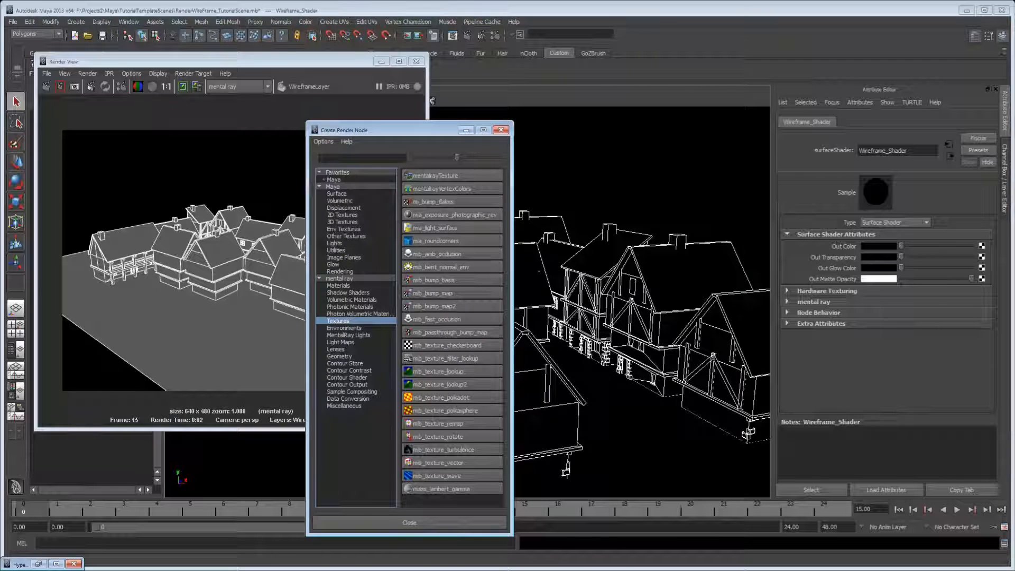
{"action": "left_click", "coordinate": [437, 253]}
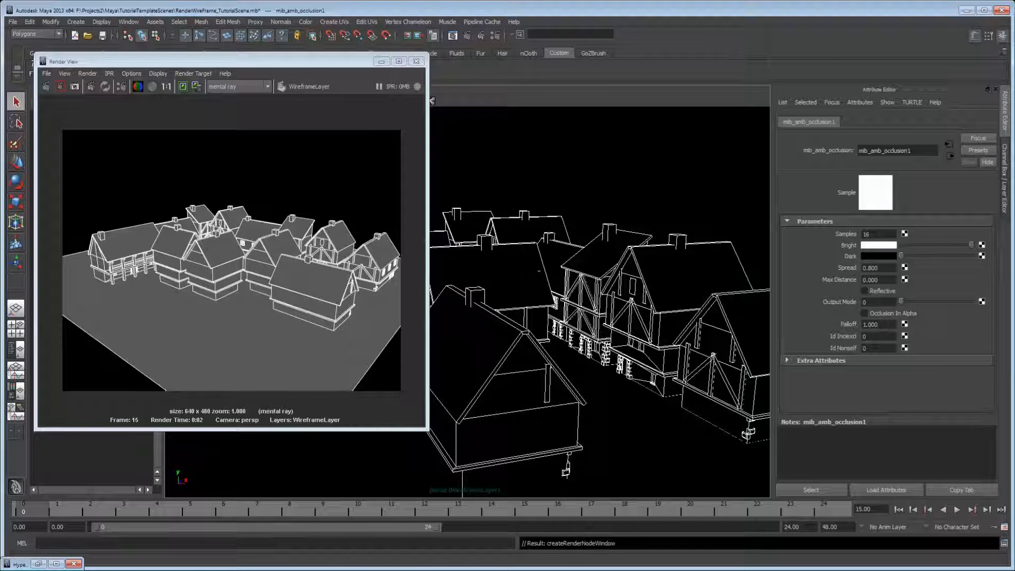
Set the ambient occlusion's Bright color value to 0.6 and render WireframeLayer.
{"action": "double_click", "coordinate": [796, 287]}
{"action": "type", "text": "0.6"}
{"action": "key", "text": "Return"}
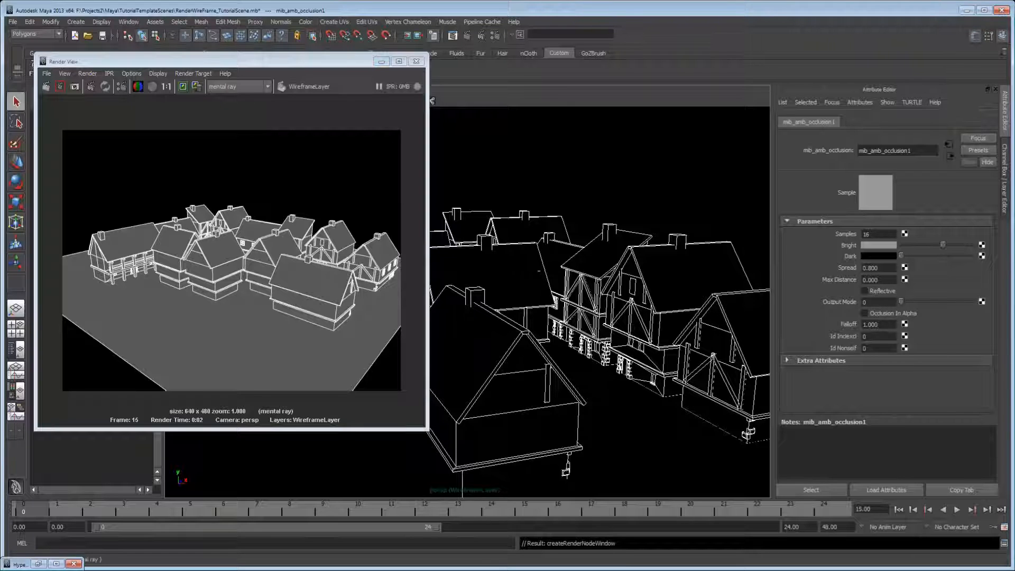
{"action": "left_click", "coordinate": [46, 86]}
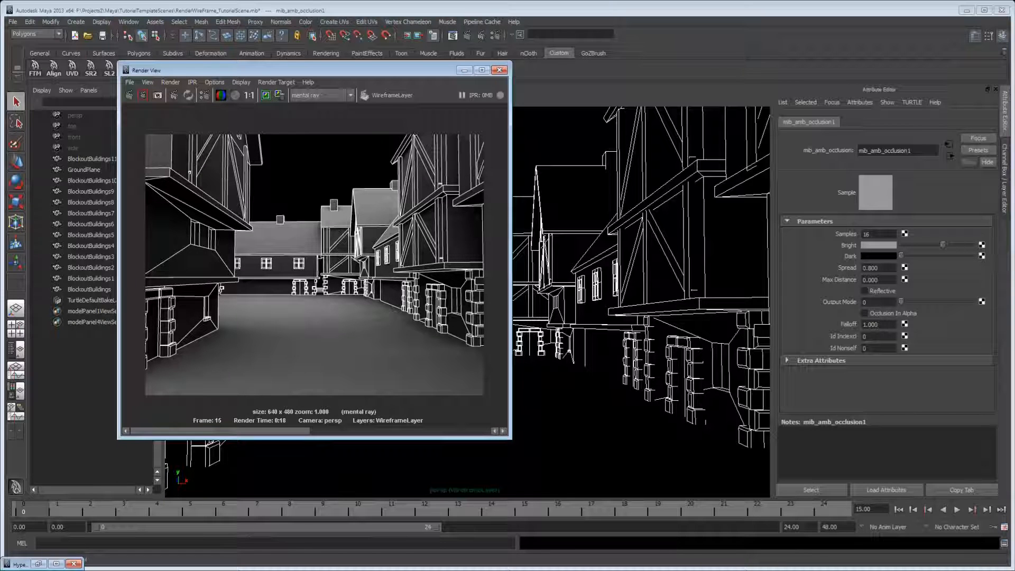
Set the ambient occlusion samples to 64, render WireframeLayer again, and close the render window.
{"action": "double_click", "coordinate": [871, 234]}
{"action": "type", "text": "64"}
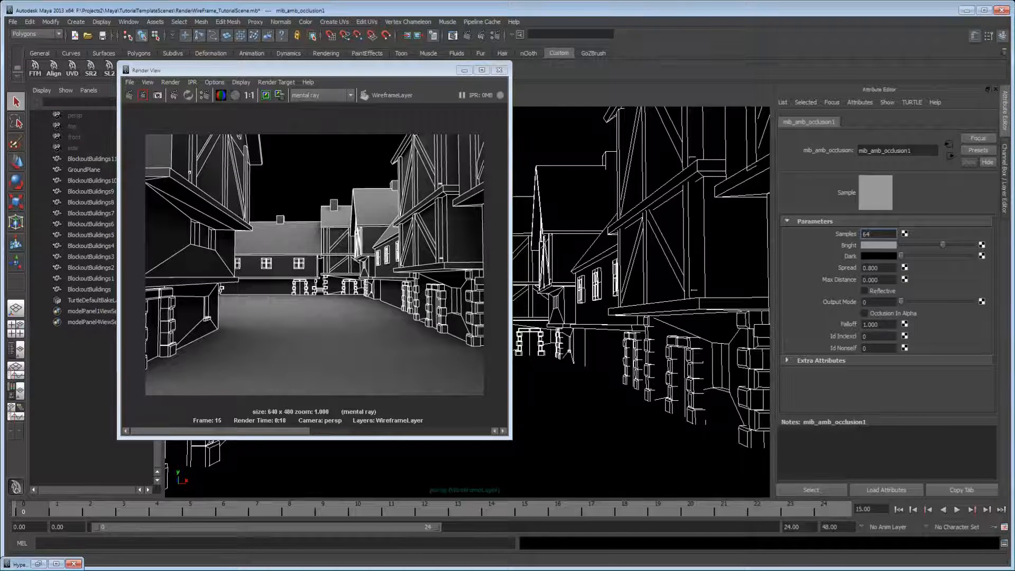
{"action": "left_click", "coordinate": [129, 95]}
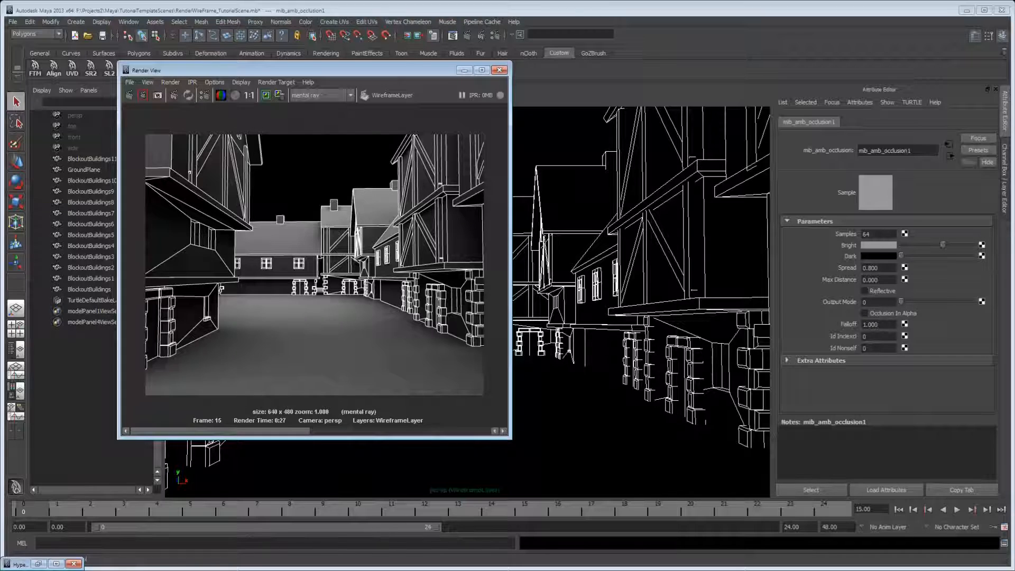
{"action": "left_click", "coordinate": [403, 431]}
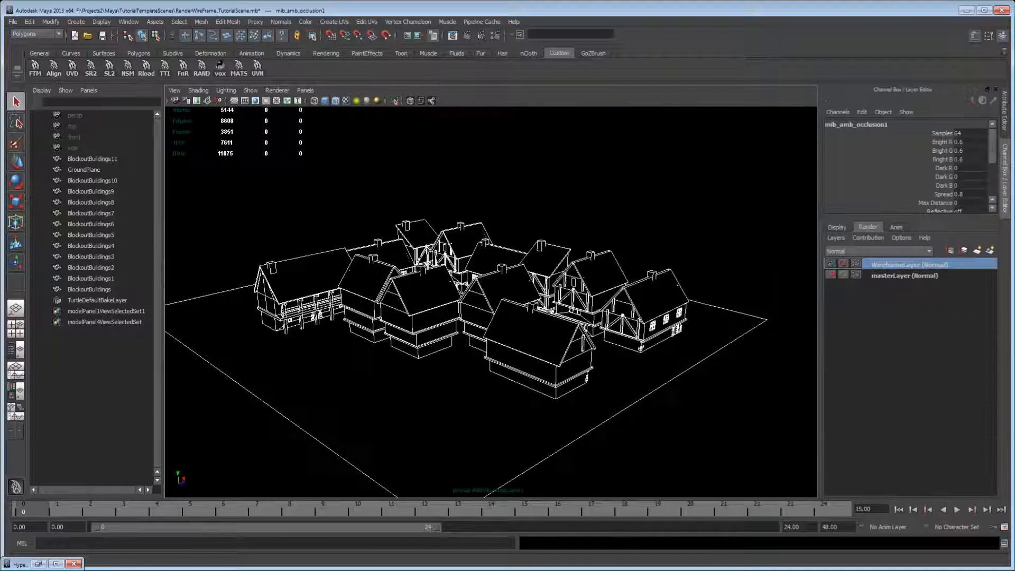
Make masterLayer active, create a polygon sphere on the ground plane in front of the buildings, and compare it with WireframeLayer.
{"action": "left_click", "coordinate": [905, 276]}
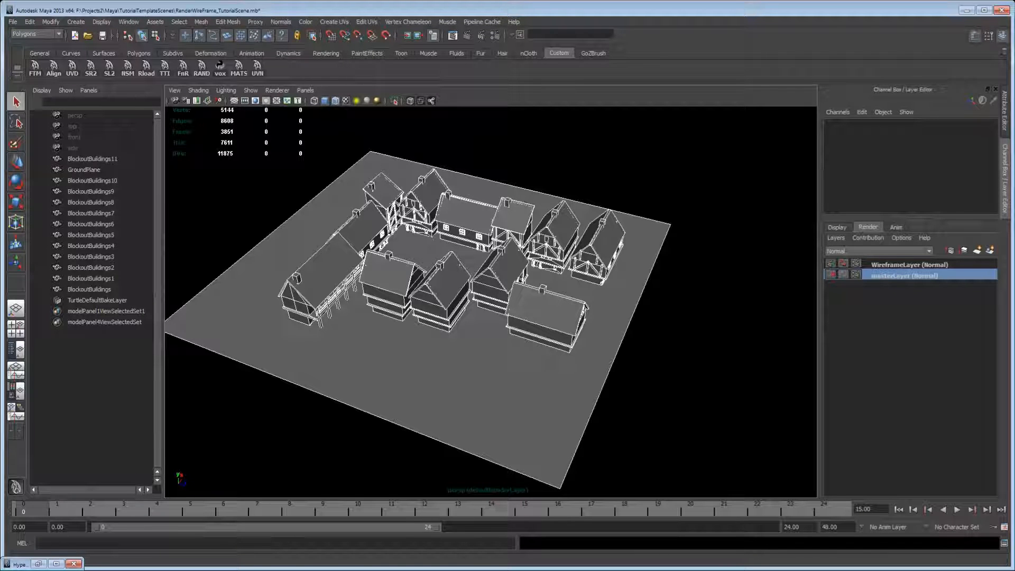
{"action": "left_click_drag", "start_coordinate": [674, 392], "coordinate": [477, 380]}
{"action": "left_click", "coordinate": [709, 391]}
{"action": "left_click", "coordinate": [674, 391]}
{"action": "key", "text": "w"}
{"action": "scroll", "coordinate": [491, 302], "scroll_direction": "down", "scroll_amount": 1}
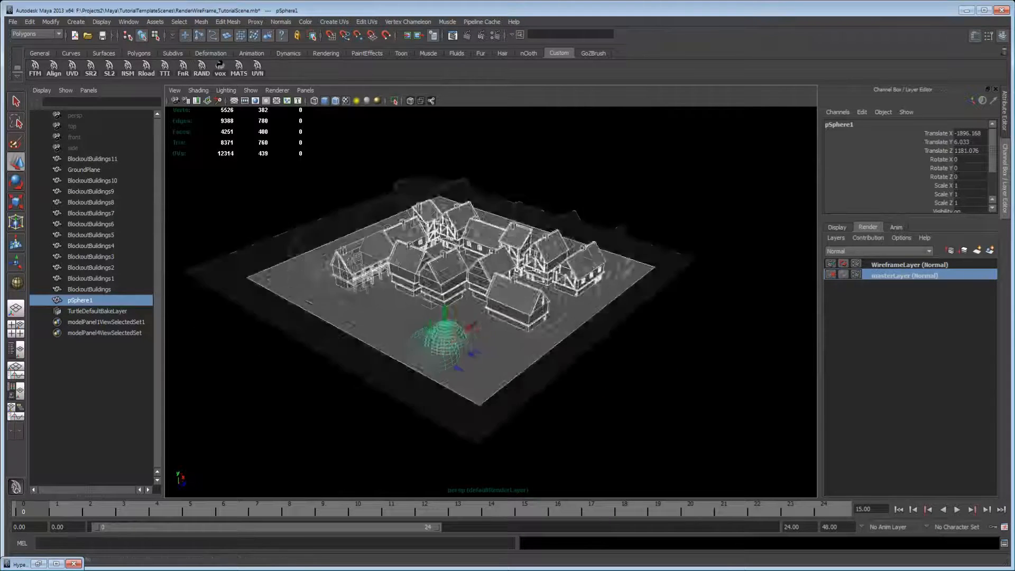
{"action": "scroll", "coordinate": [491, 302], "scroll_direction": "up", "scroll_amount": 3}
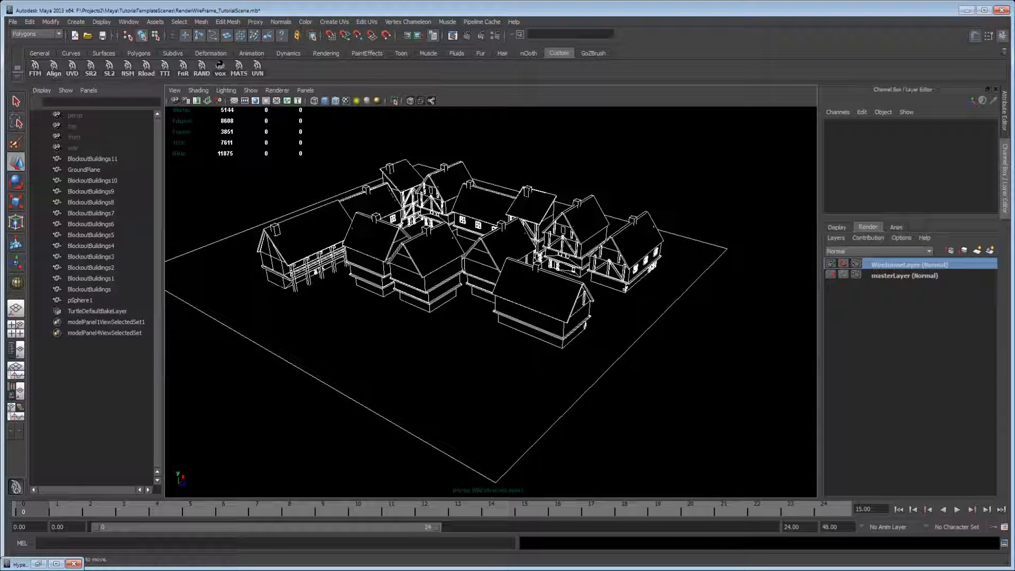
Add the sphere in front of the buildings from masterLayer to WireframeLayer.
{"action": "left_click", "coordinate": [904, 276]}
{"action": "left_click", "coordinate": [434, 362]}
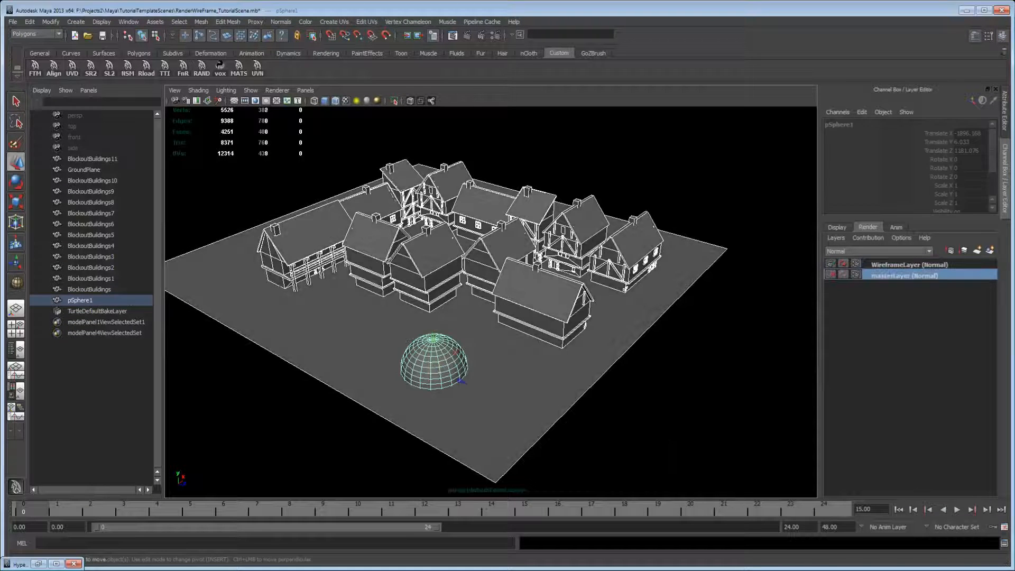
{"action": "right_click", "coordinate": [905, 265]}
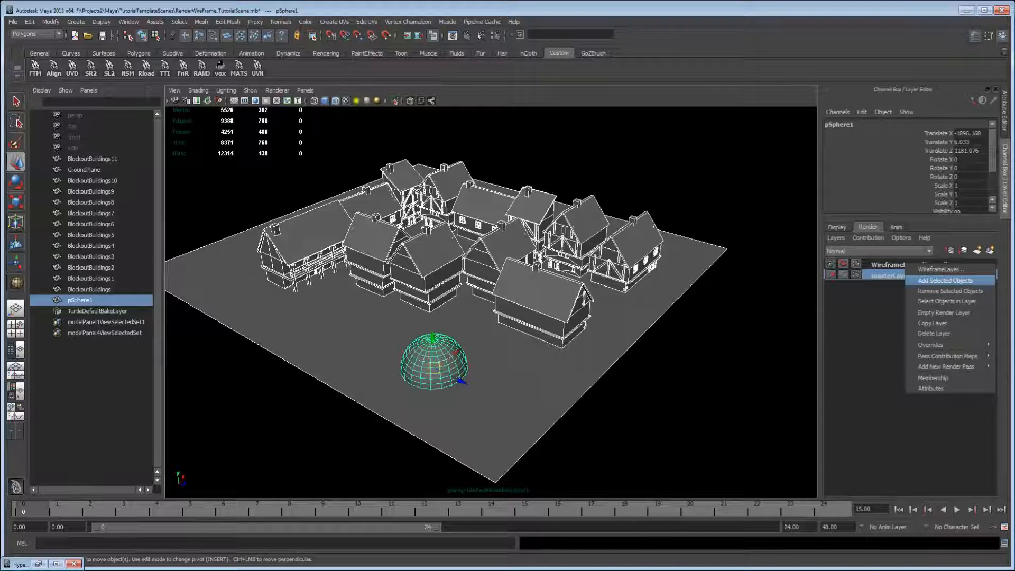
{"action": "left_click", "coordinate": [946, 280]}
Make WireframeLayer active, render it with the added sphere, and close the render window.
{"action": "left_click", "coordinate": [910, 264]}
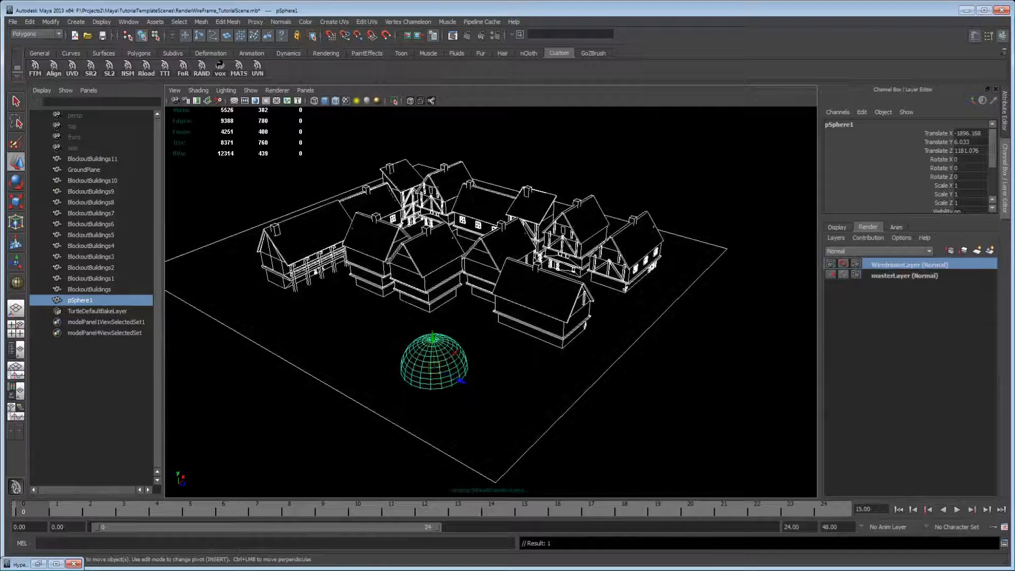
{"action": "left_click", "coordinate": [691, 427]}
{"action": "left_click", "coordinate": [466, 35]}
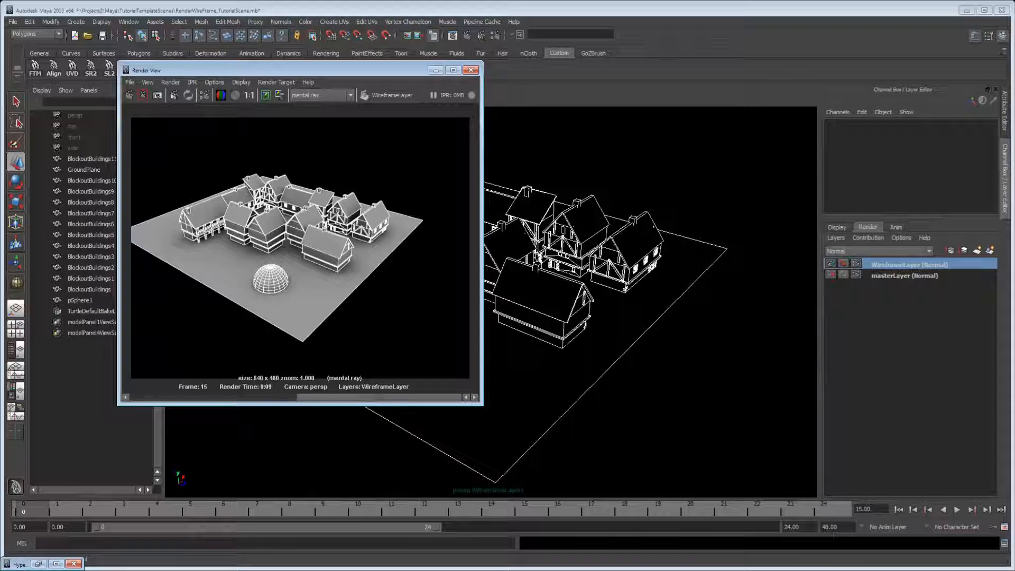
{"action": "key", "text": "alt+F4"}
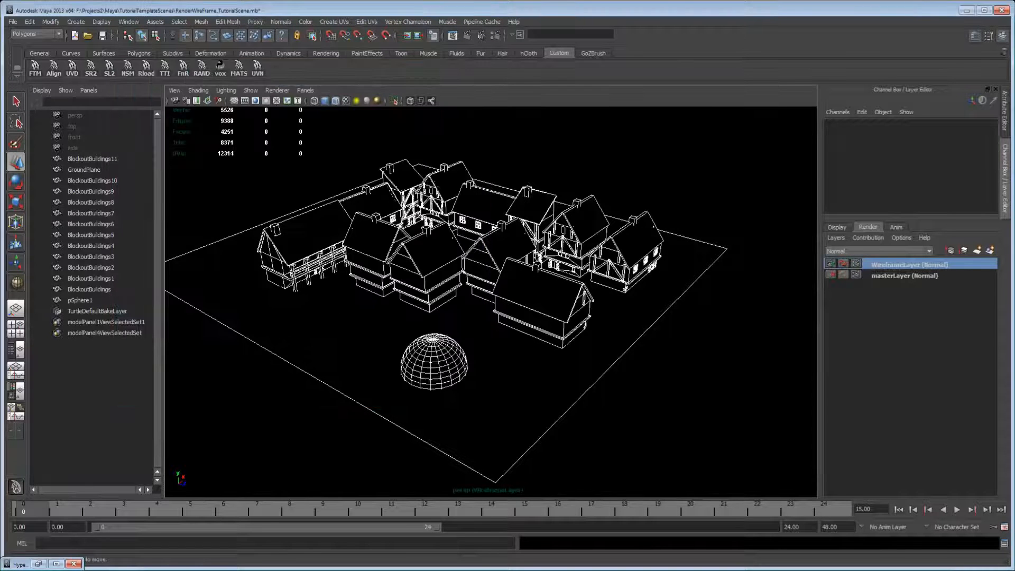
{"action": "scroll", "coordinate": [490, 302], "scroll_direction": "up", "scroll_amount": 1}
{"action": "left_click", "coordinate": [434, 264]}
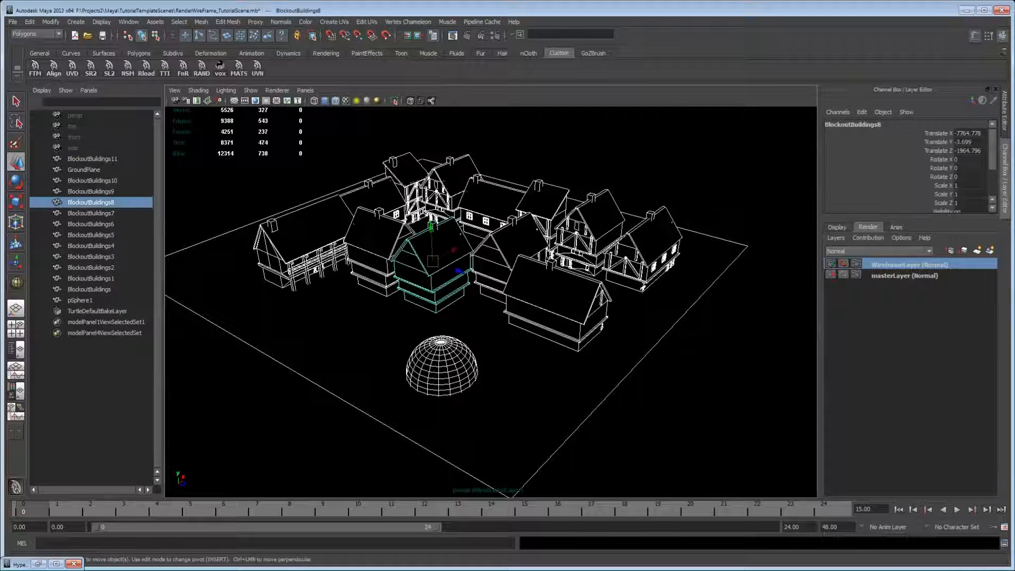
{"action": "scroll", "coordinate": [491, 302], "scroll_direction": "up", "scroll_amount": 2}
{"action": "left_click", "coordinate": [360, 243], "text": "shift"}
{"action": "scroll", "coordinate": [491, 302], "scroll_direction": "down", "scroll_amount": 2}
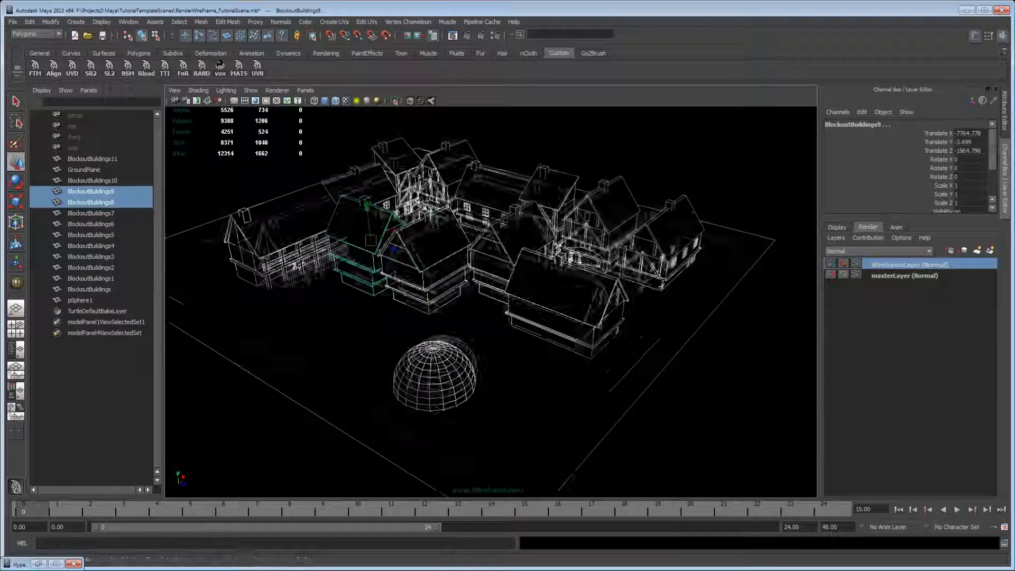
Select all the buildings, the ground plane and the sphere, and remove them from WireframeLayer.
{"action": "left_click", "coordinate": [255, 154]}
{"action": "left_click_drag", "start_coordinate": [255, 154], "coordinate": [693, 468]}
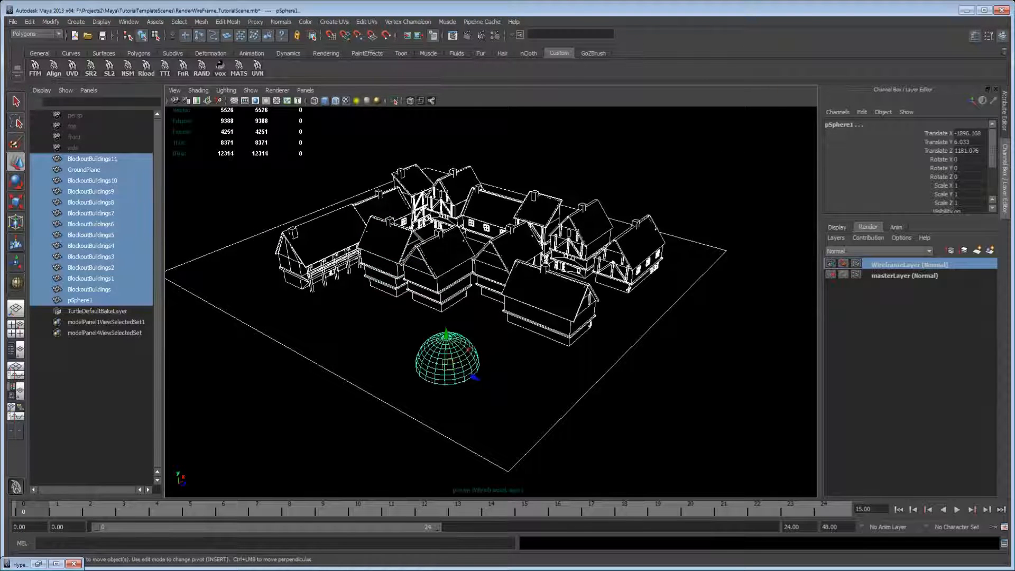
{"action": "right_click", "coordinate": [917, 266]}
{"action": "left_click", "coordinate": [946, 295]}
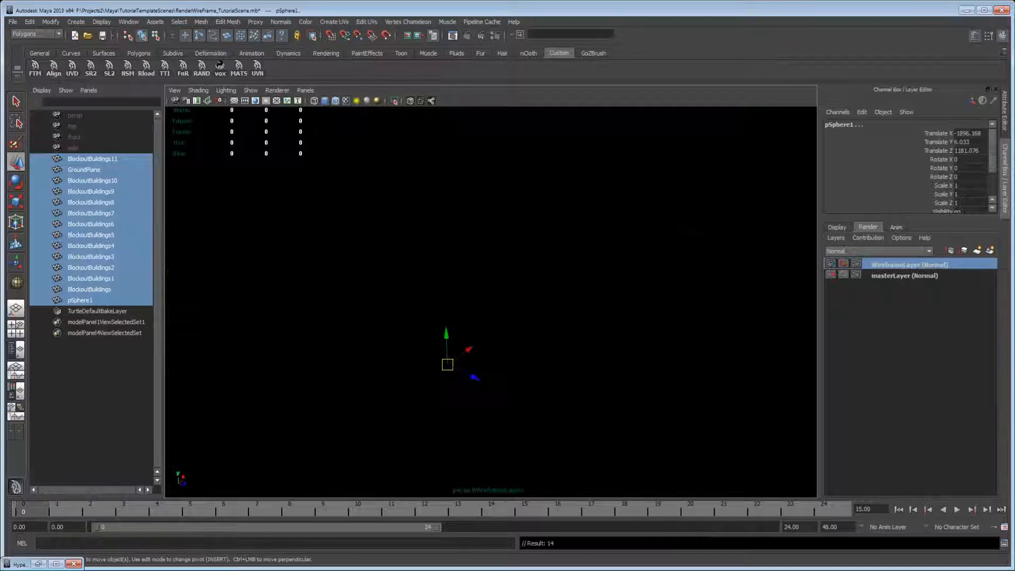
In masterLayer, select only BlockoutBuildings8 and BlockoutBuildings9 and add them to WireframeLayer.
{"action": "left_click", "coordinate": [904, 276]}
{"action": "left_click", "coordinate": [438, 265]}
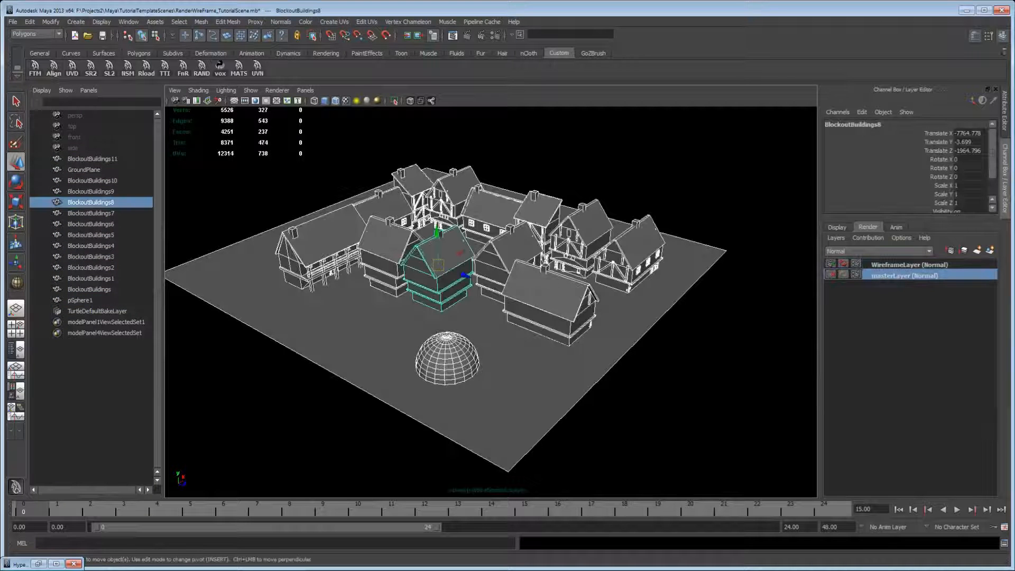
{"action": "left_click", "coordinate": [384, 248], "text": "shift"}
{"action": "right_click", "coordinate": [916, 266]}
{"action": "left_click", "coordinate": [942, 286]}
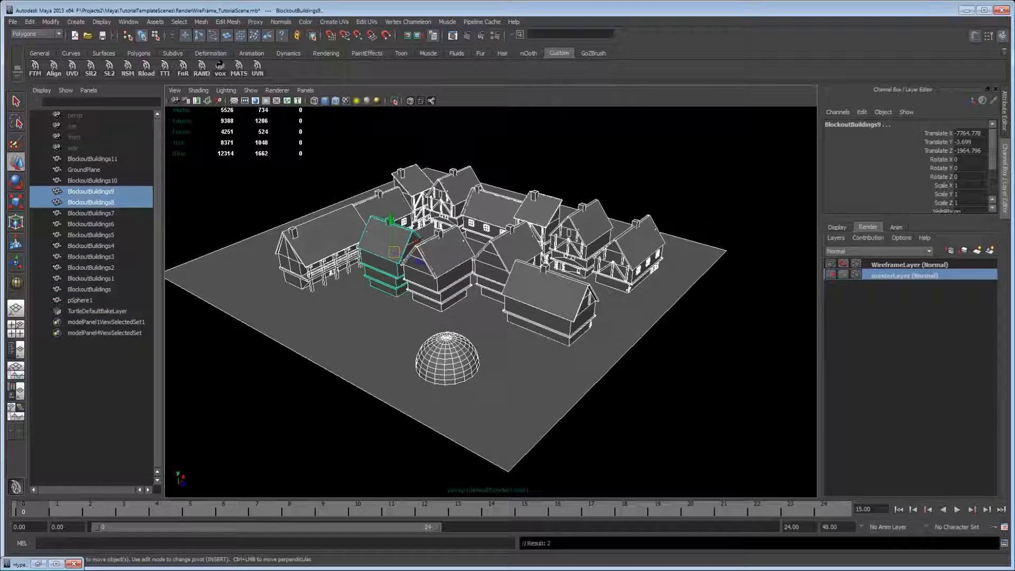
Make WireframeLayer active, render the two buildings it contains, and close the render window.
{"action": "left_click", "coordinate": [909, 264]}
{"action": "left_click", "coordinate": [608, 185]}
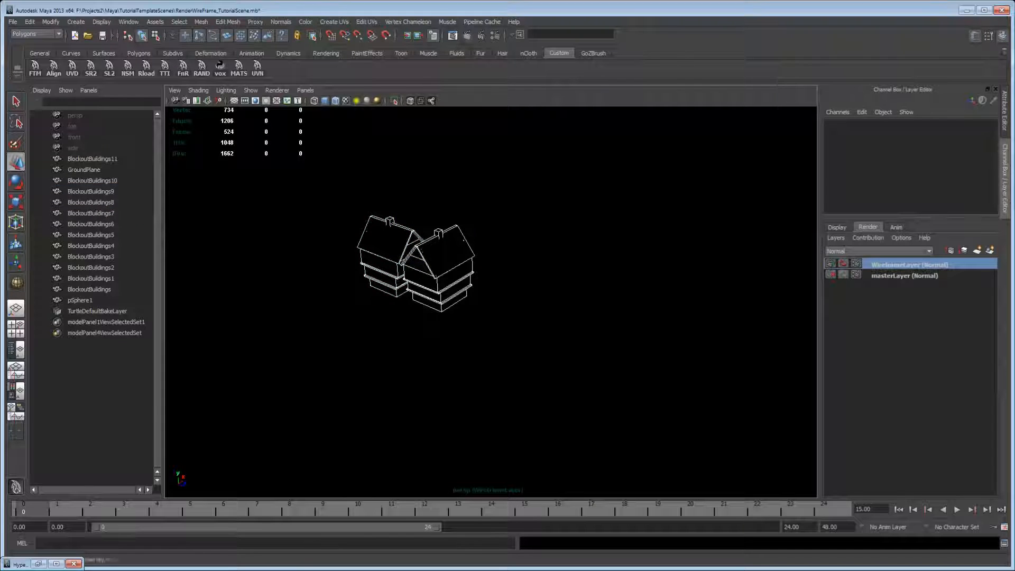
{"action": "left_click", "coordinate": [467, 36]}
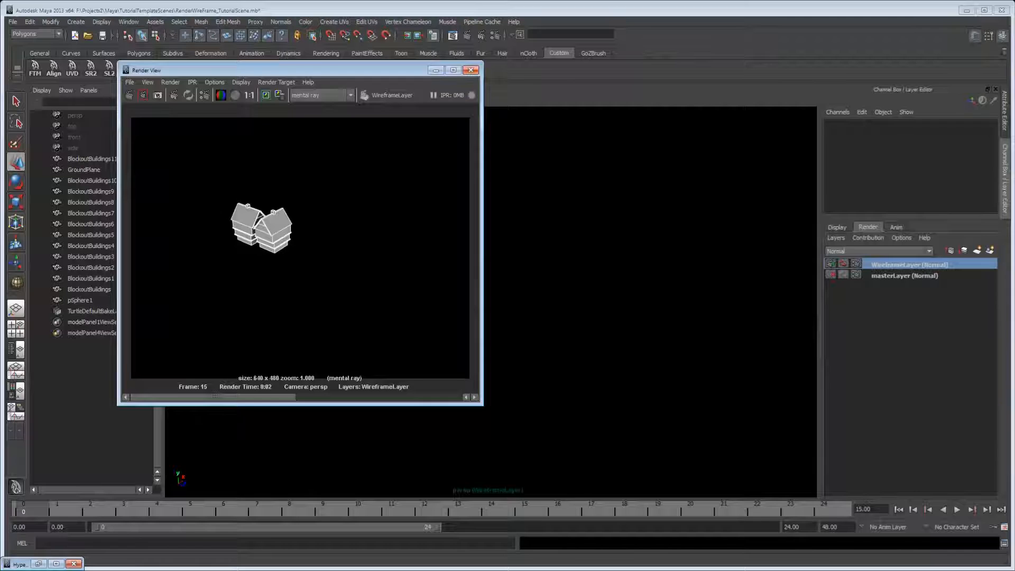
{"action": "left_click", "coordinate": [470, 70]}
Return to masterLayer and examine the whole building scene from the opposite side and closer up.
{"action": "left_click", "coordinate": [904, 276]}
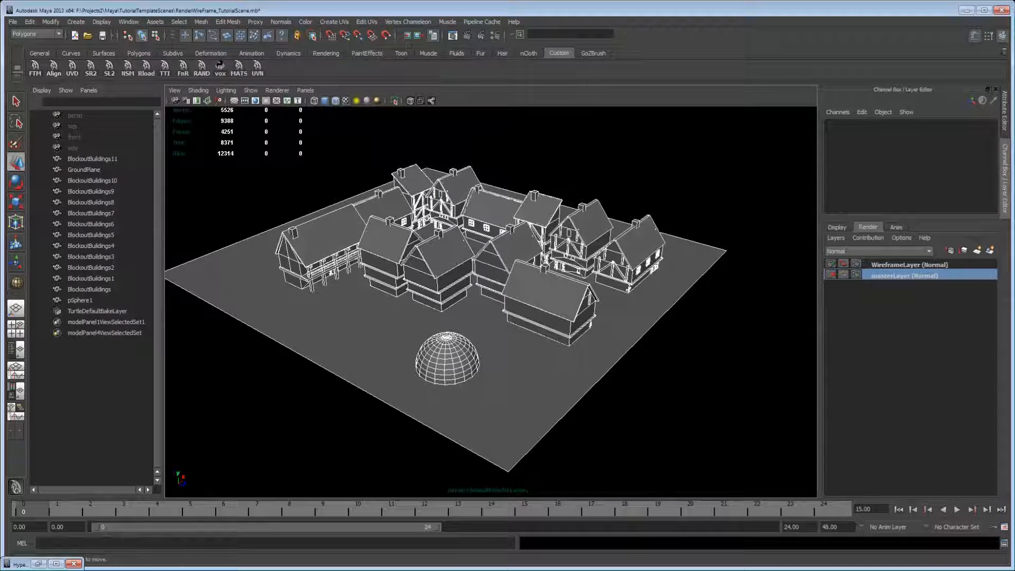
{"action": "left_click_drag", "start_coordinate": [491, 302], "coordinate": [613, 302], "text": "alt"}
{"action": "right_click_drag", "start_coordinate": [491, 302], "coordinate": [587, 302], "text": "alt"}
{"action": "left_click_drag", "start_coordinate": [588, 302], "coordinate": [550, 318], "text": "alt"}
{"action": "left_click_drag", "start_coordinate": [491, 302], "coordinate": [682, 312], "text": "alt"}
{"action": "right_click_drag", "start_coordinate": [491, 302], "coordinate": [593, 302], "text": "alt"}
{"action": "left_click_drag", "start_coordinate": [491, 302], "coordinate": [550, 297], "text": "alt"}
{"action": "right_click_drag", "start_coordinate": [491, 302], "coordinate": [413, 302], "text": "alt"}
{"action": "left_click_drag", "start_coordinate": [491, 302], "coordinate": [471, 297], "text": "alt"}
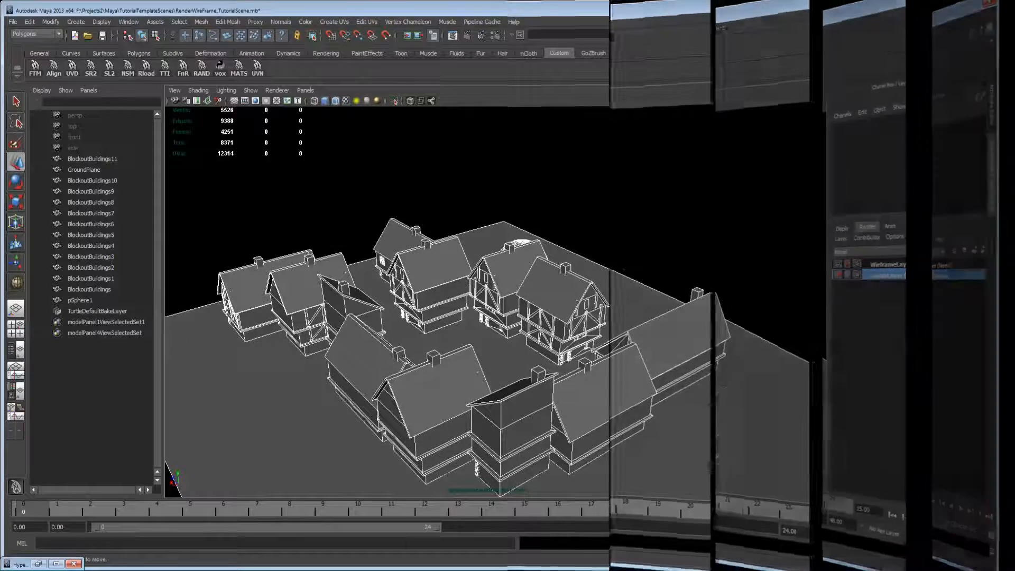